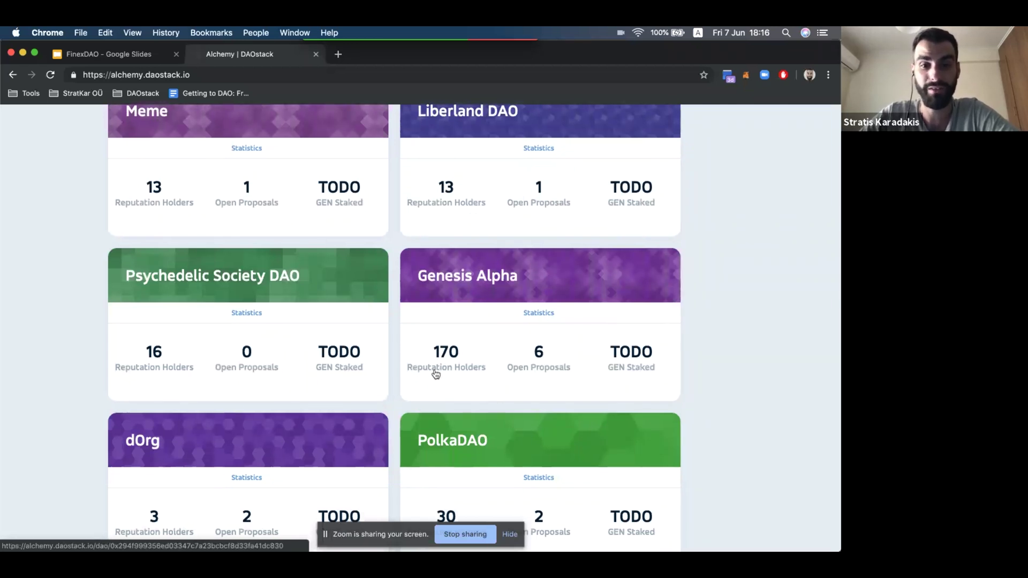
# Open the Genesis Alpha DAO and review the account's profile page, including social verification, reputation score, balances and ETH address
pyautogui.click(483, 277)
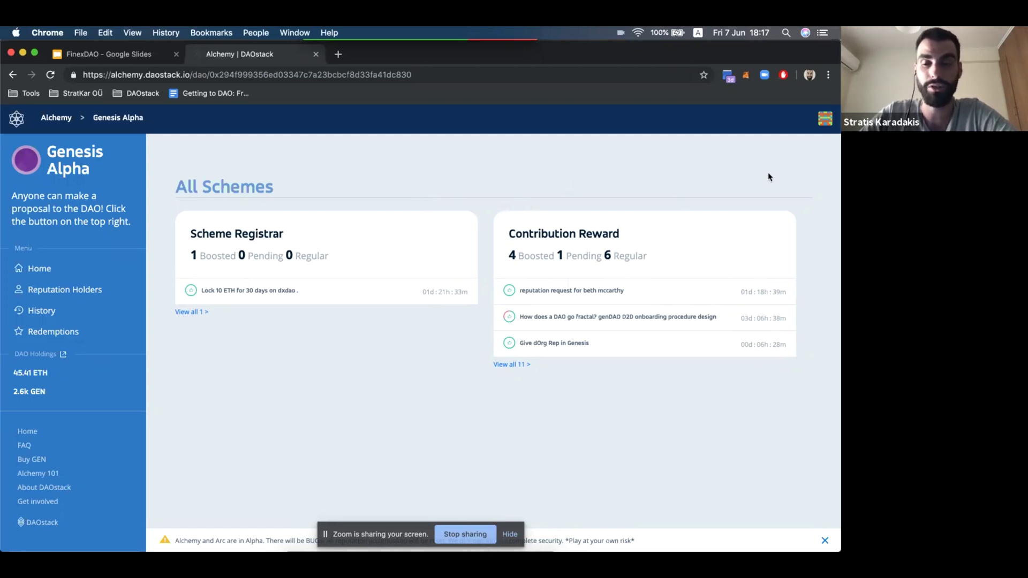
pyautogui.moveTo(825, 126)
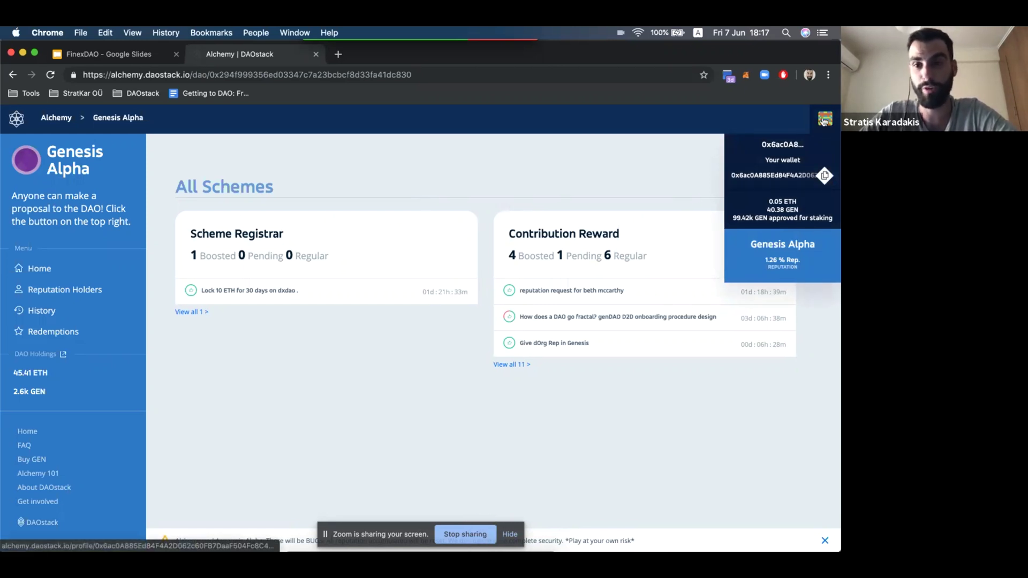
pyautogui.click(824, 121)
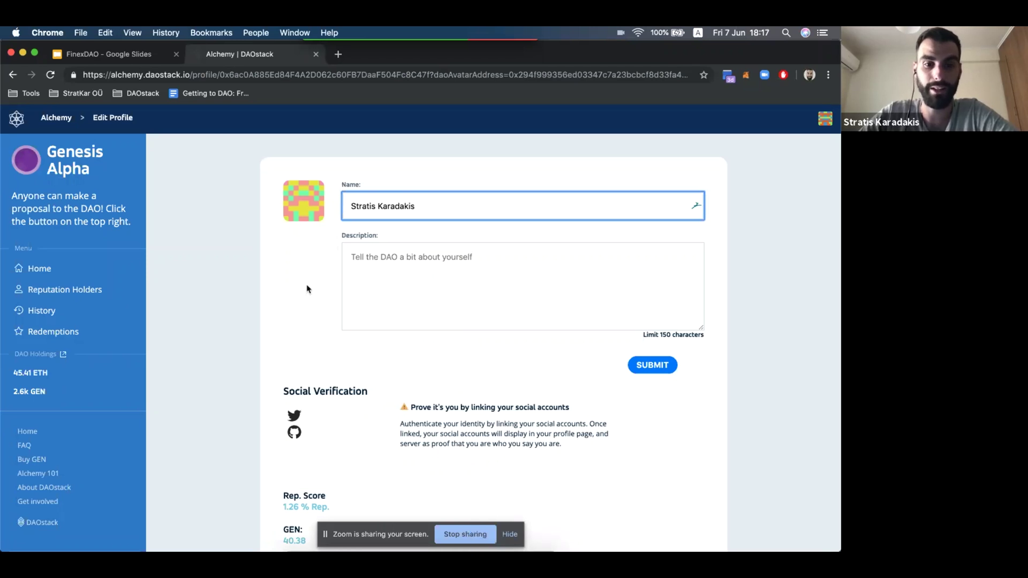
pyautogui.scroll(-2, 283, 316)
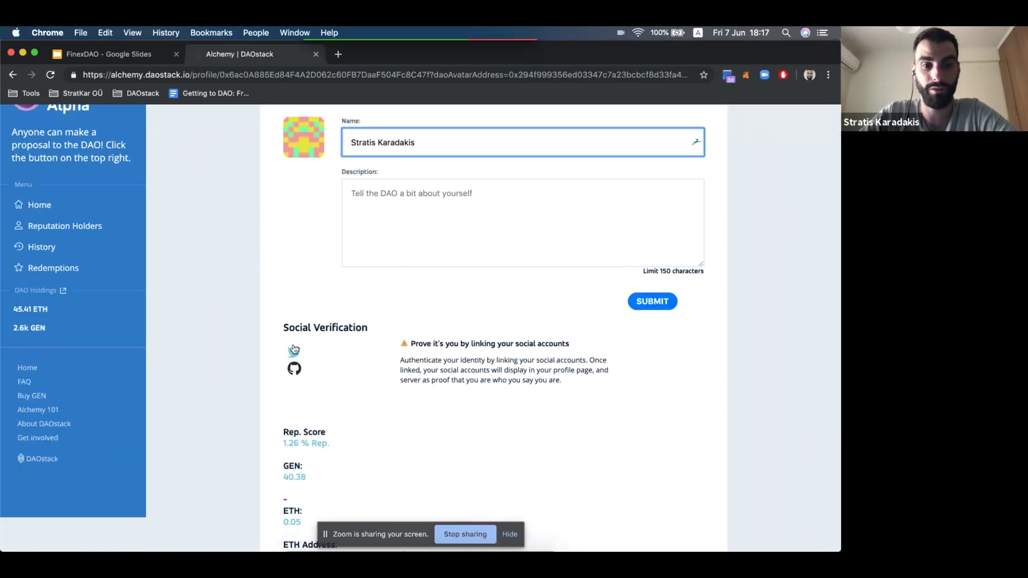
pyautogui.scroll(-2, 246, 410)
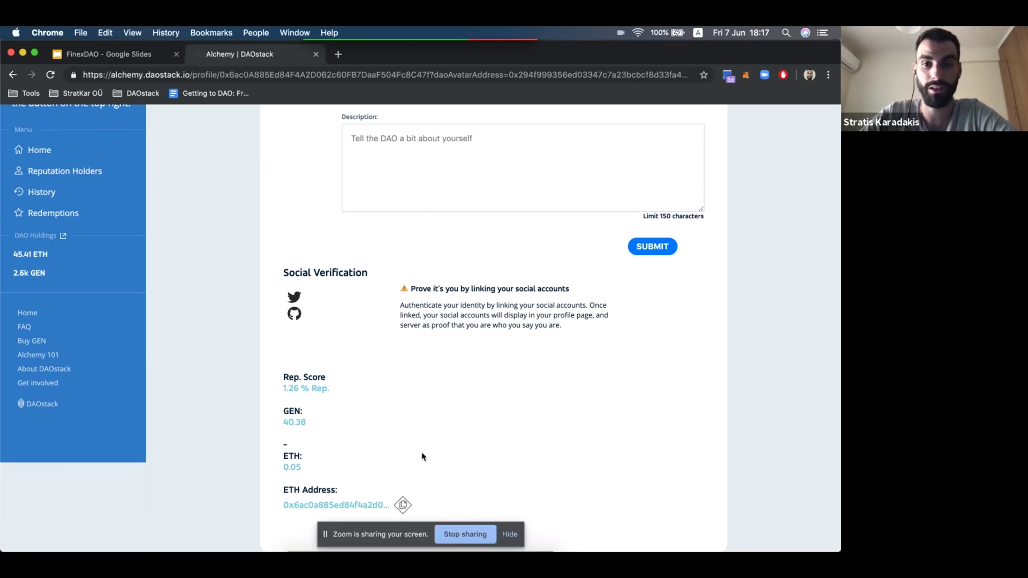
pyautogui.scroll(3, 422, 457)
pyautogui.scroll(1, 423, 457)
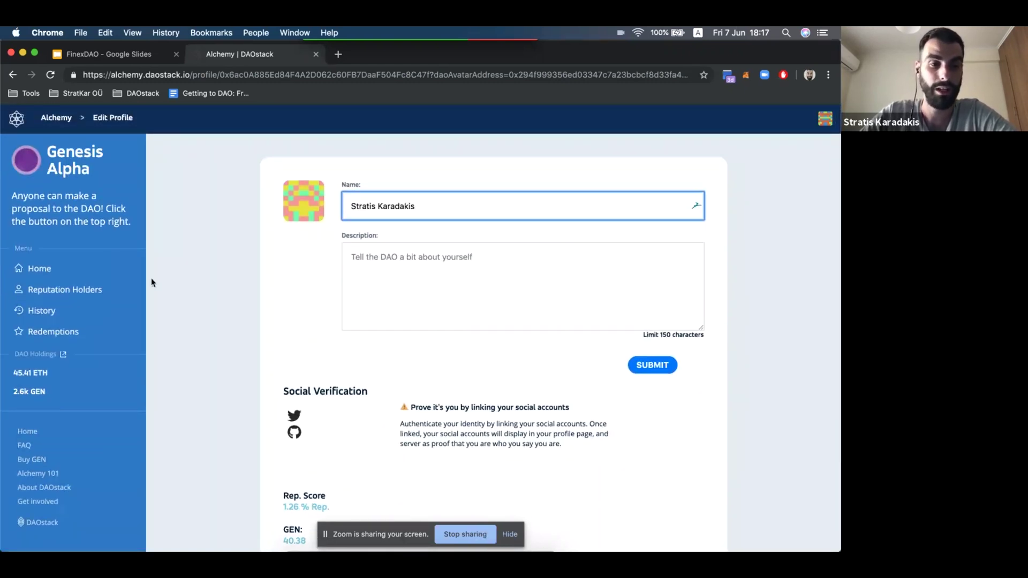
# Return to the DAO's home page, open the Contribution Reward scheme and examine its boosted, pending and regular proposals
pyautogui.click(102, 276)
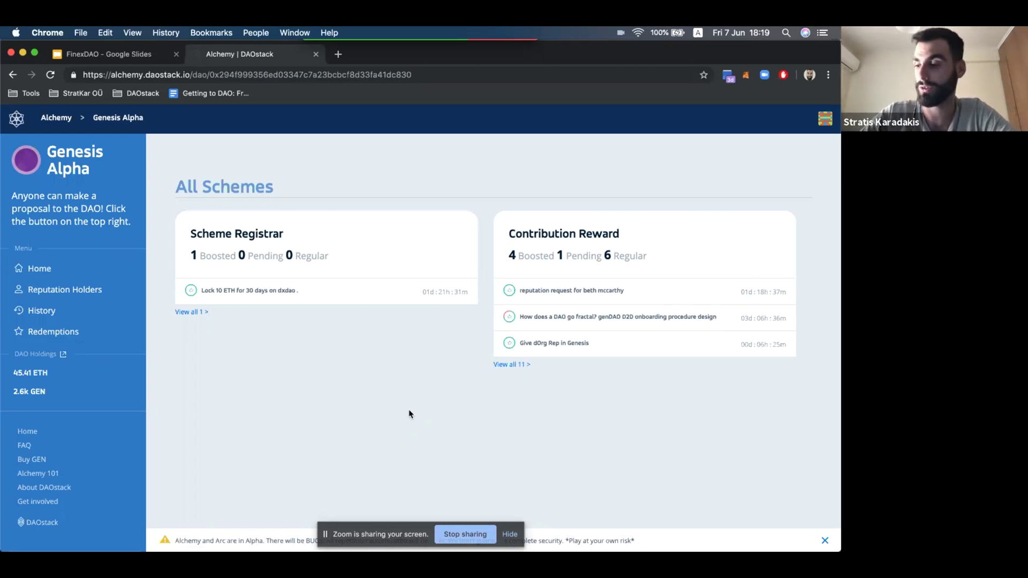
pyautogui.click(557, 242)
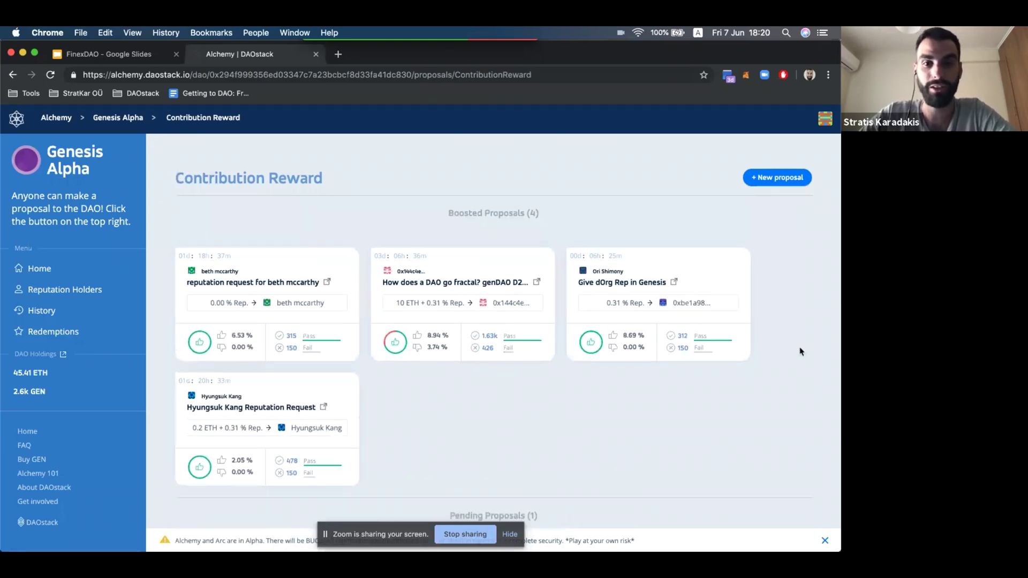
pyautogui.scroll(-3, 803, 345)
pyautogui.scroll(1, 801, 349)
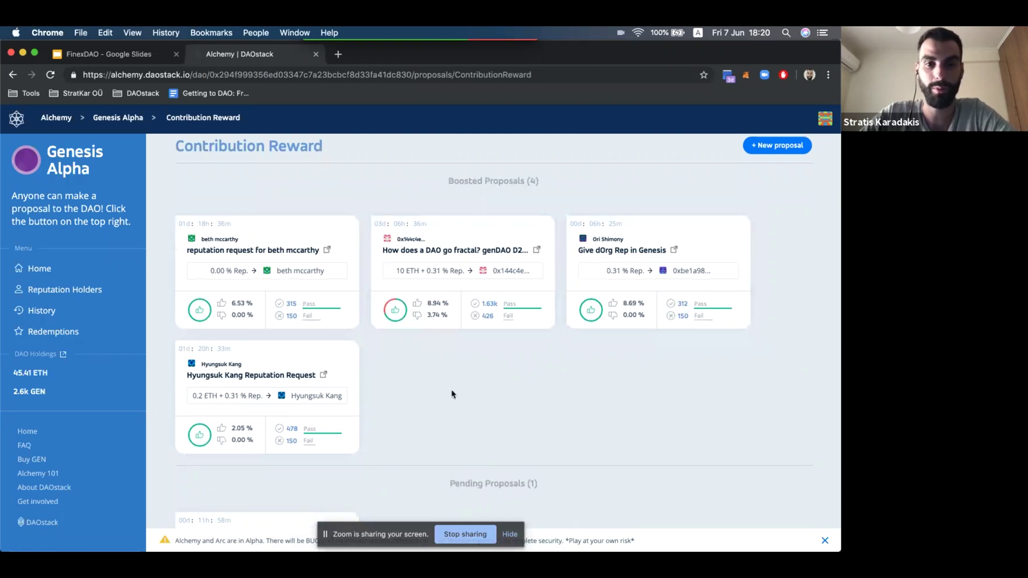
pyautogui.scroll(-5, 460, 407)
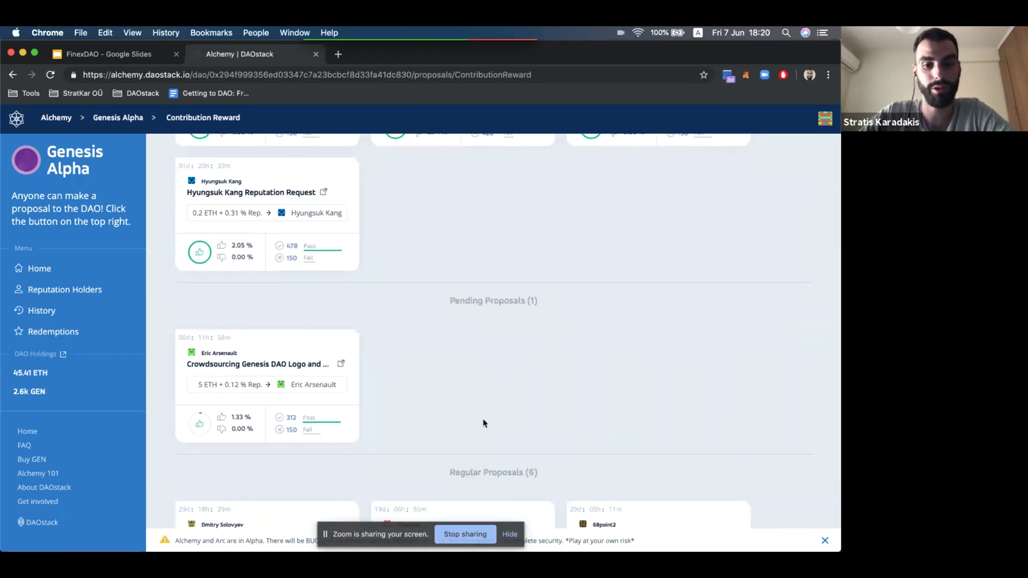
pyautogui.scroll(-5, 484, 423)
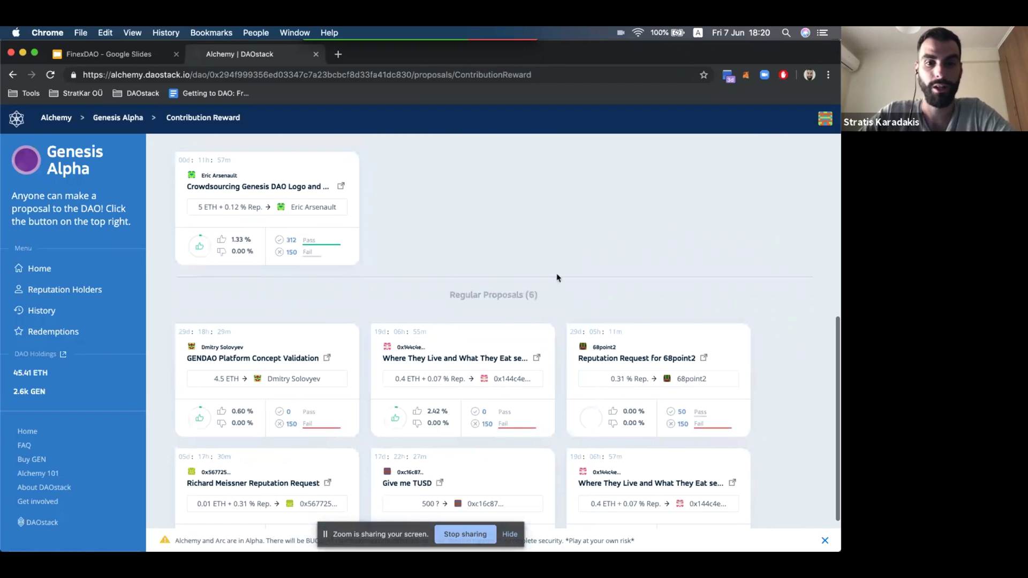
pyautogui.scroll(10, 556, 278)
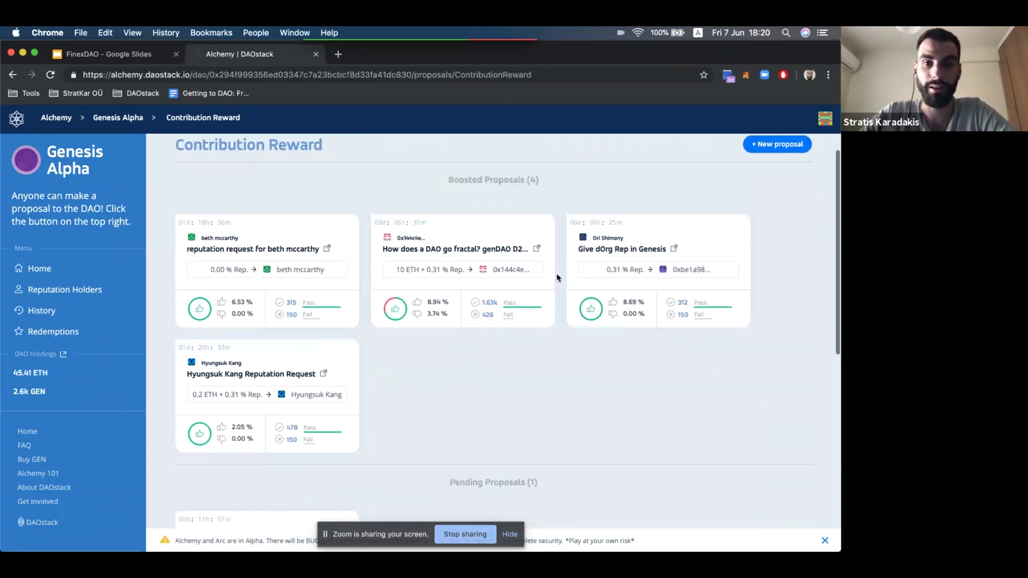
pyautogui.scroll(-10, 556, 278)
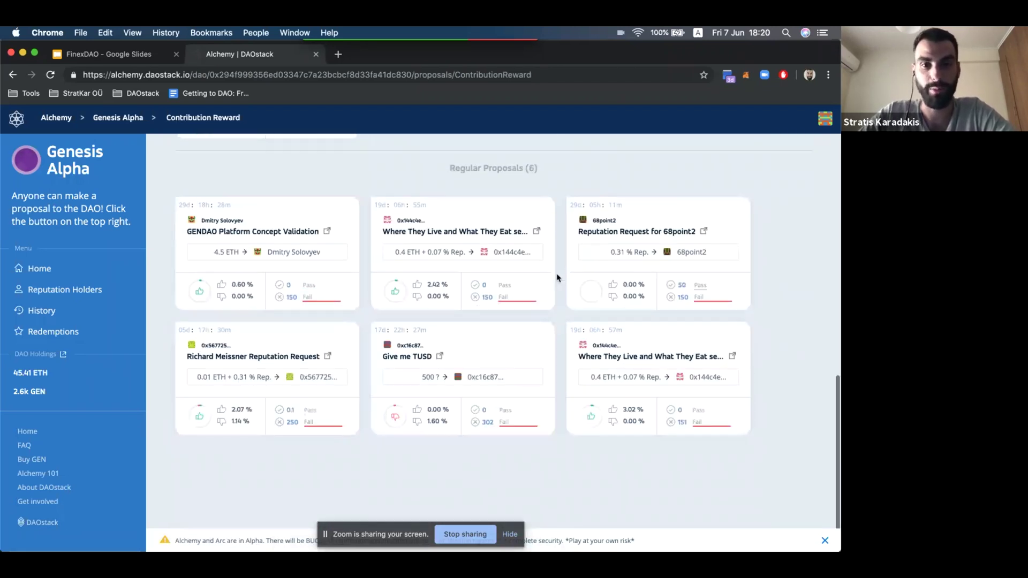
pyautogui.moveTo(506, 350)
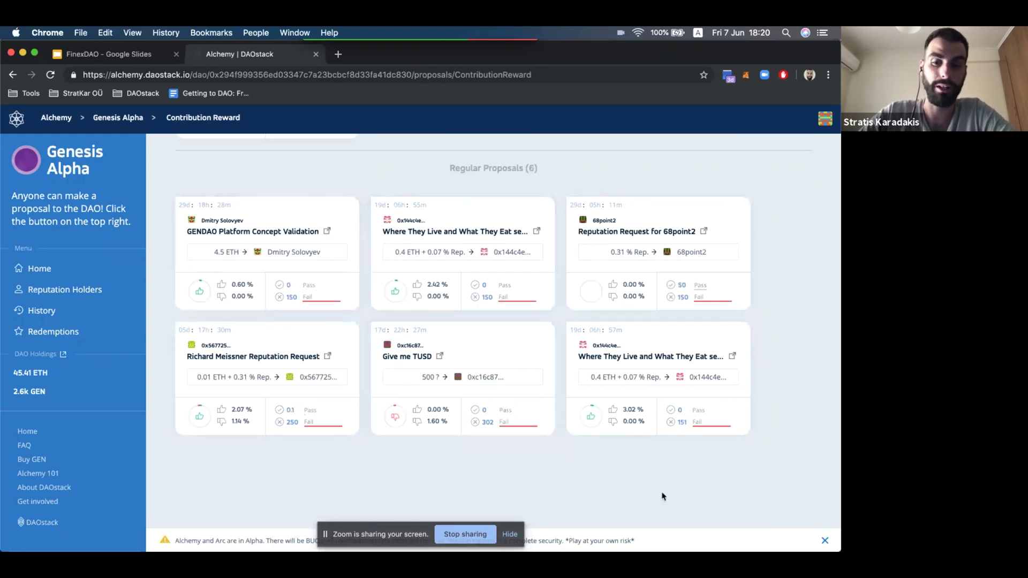
pyautogui.scroll(4, 782, 369)
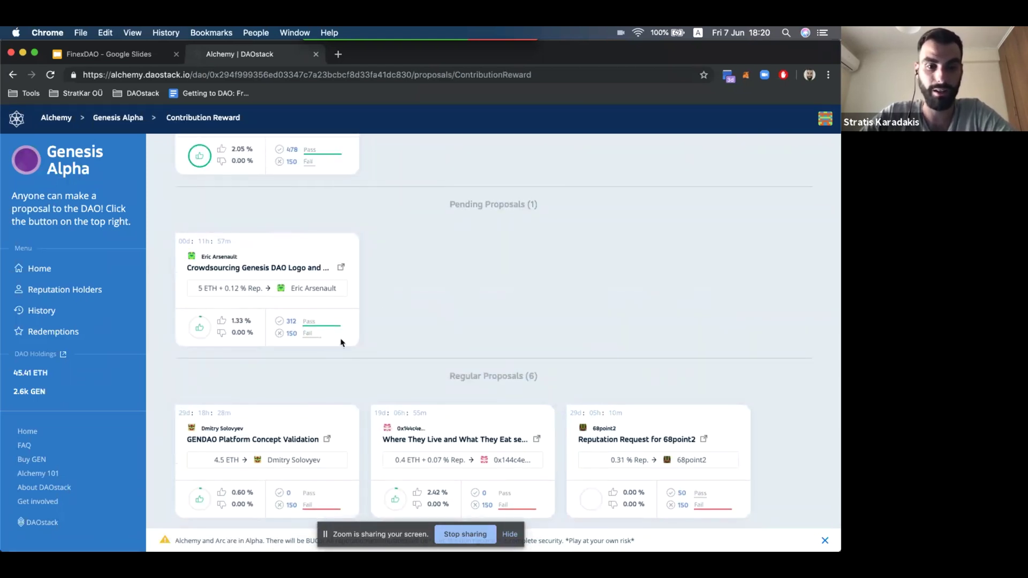
pyautogui.moveTo(300, 329)
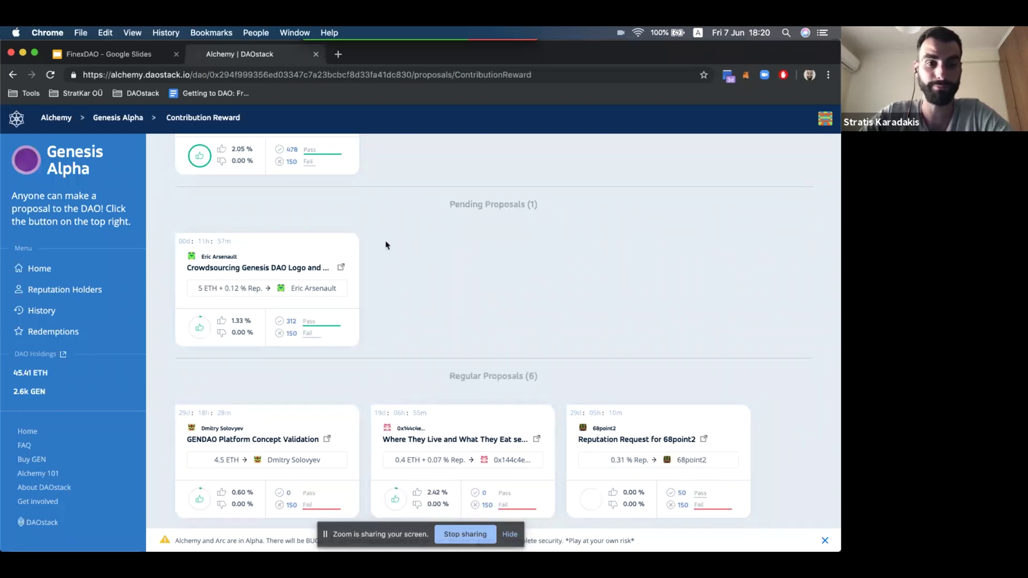
pyautogui.scroll(3, 396, 268)
pyautogui.moveTo(342, 348)
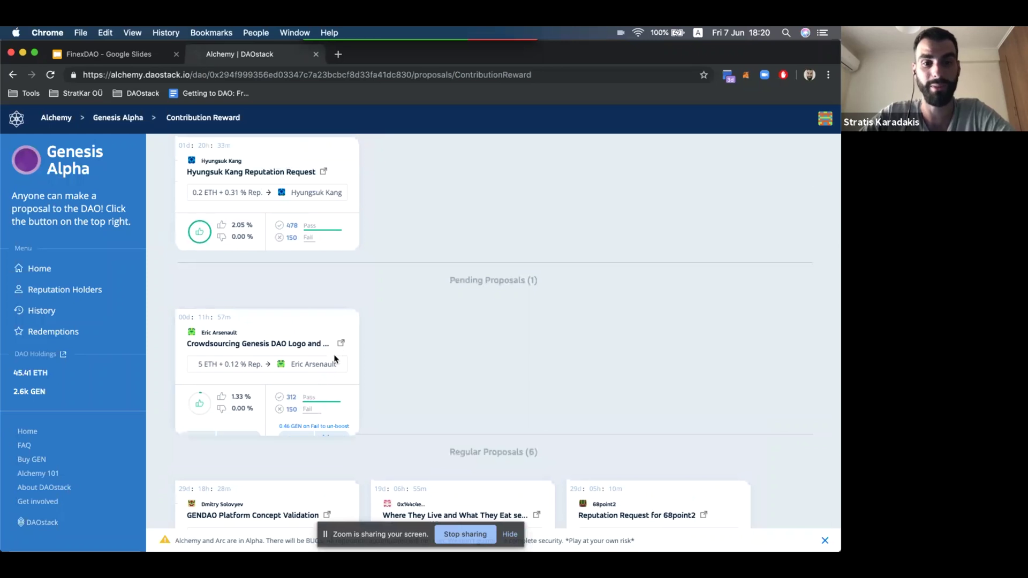
pyautogui.scroll(7, 459, 340)
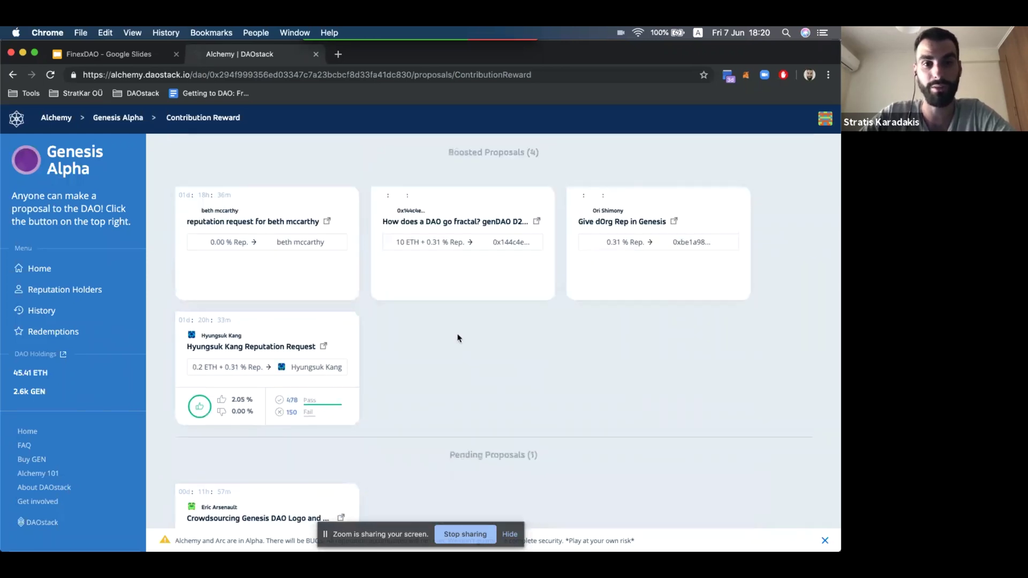
pyautogui.moveTo(488, 209)
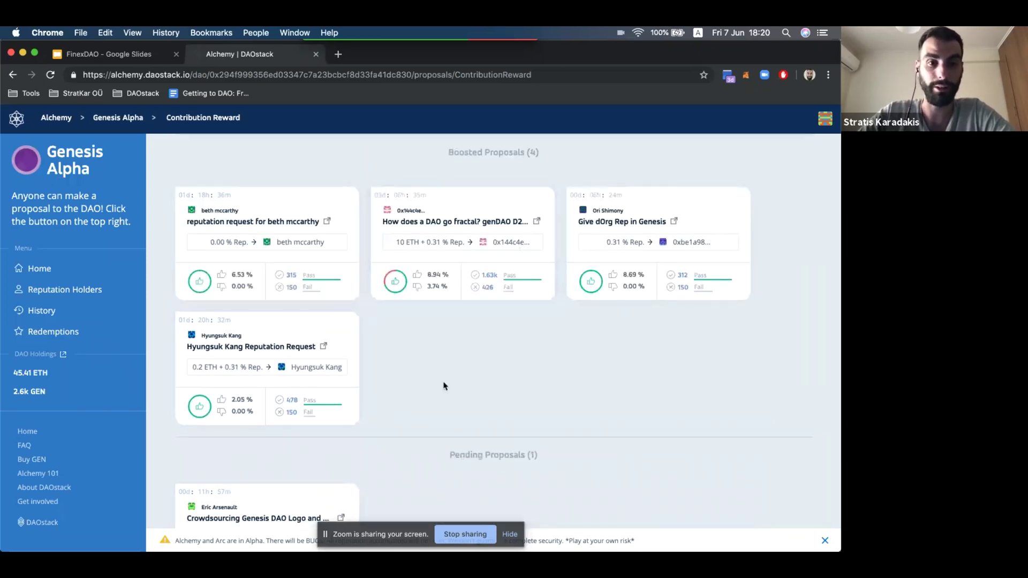
pyautogui.scroll(2, 444, 383)
pyautogui.scroll(-4, 443, 386)
pyautogui.scroll(-10, 444, 385)
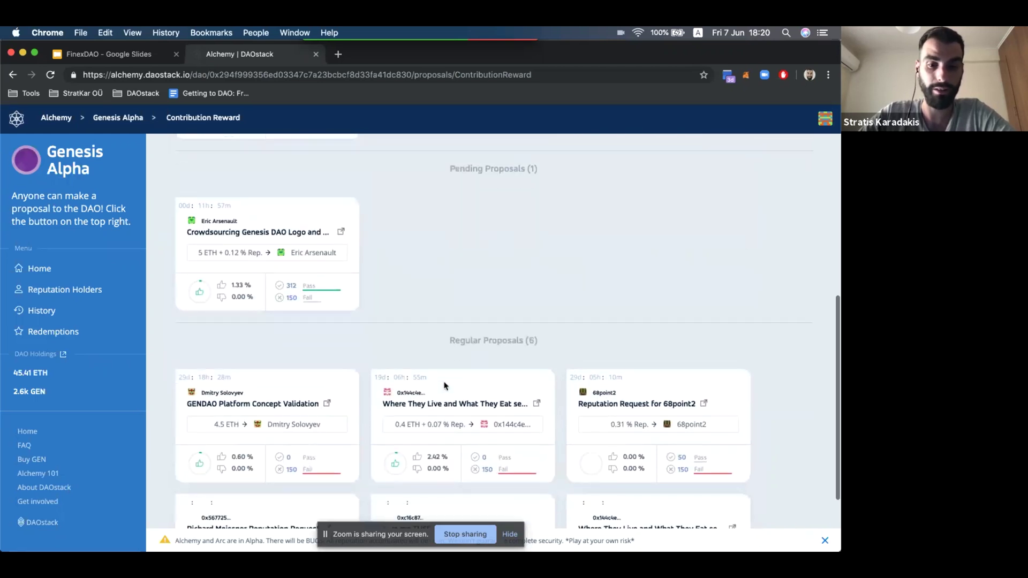
pyautogui.scroll(-3, 444, 382)
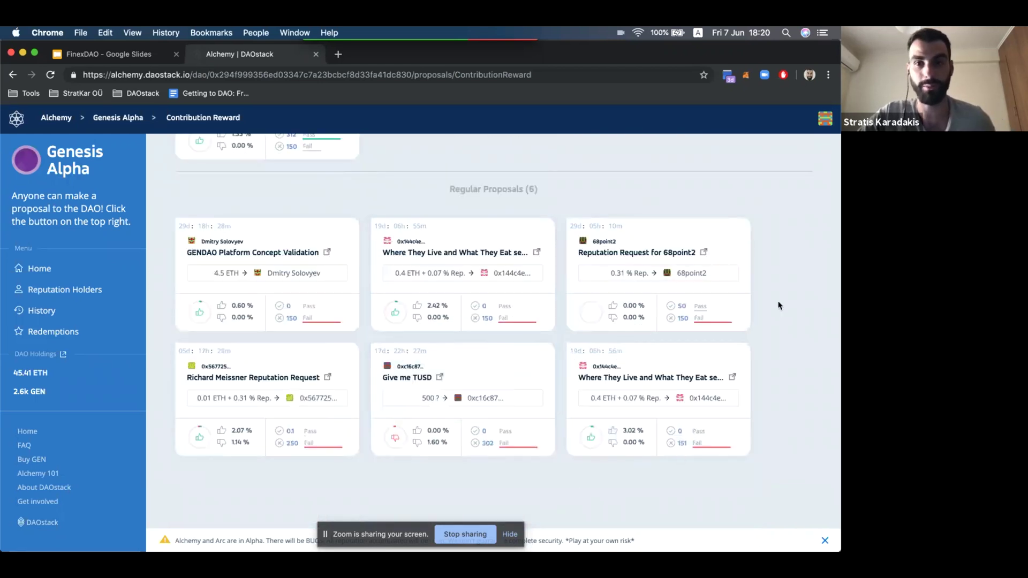
pyautogui.scroll(12, 761, 168)
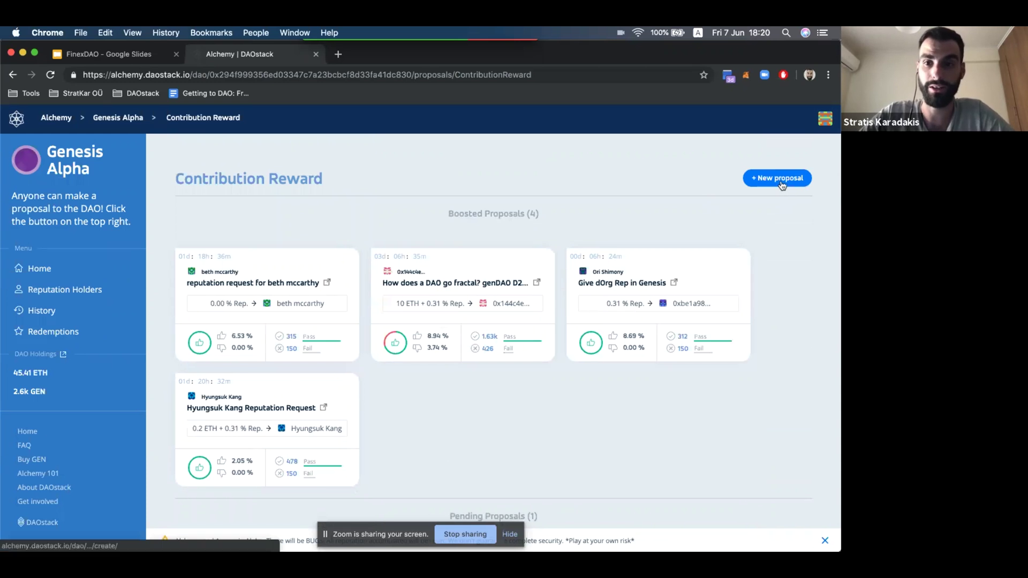
# Start a new Contribution Reward proposal and title it "Test proposal"
pyautogui.click(768, 182)
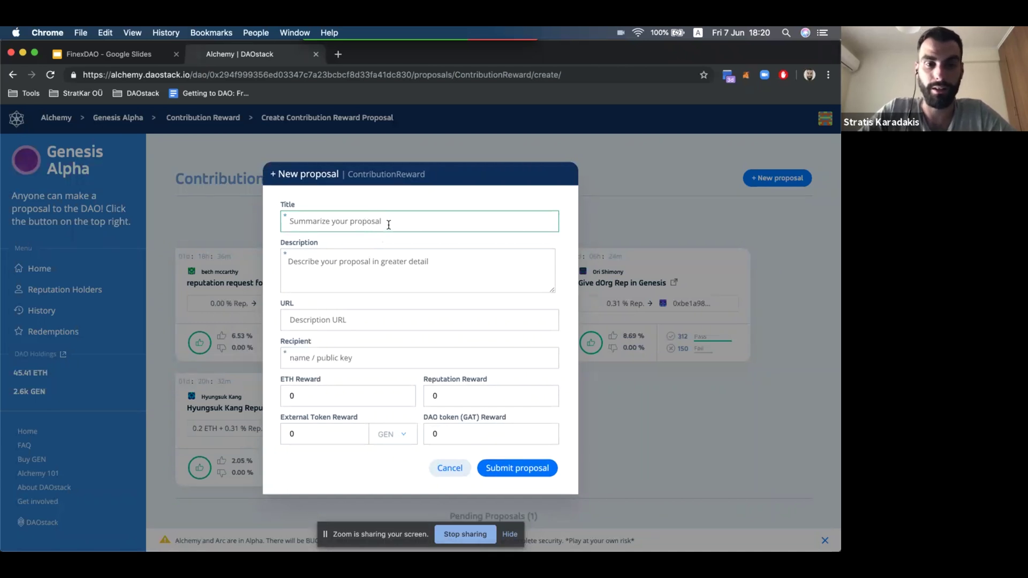
pyautogui.write('Test proposal')
pyautogui.press('Tab')
# Enter the proposal description "test proposal for finexDAO presentation please ignore"
pyautogui.write('testo pro')
pyautogui.press('BackSpace')
pyautogui.press('BackSpace')
pyautogui.press('BackSpace')
pyautogui.press('BackSpace')
pyautogui.press('BackSpace')
pyautogui.write('pro')
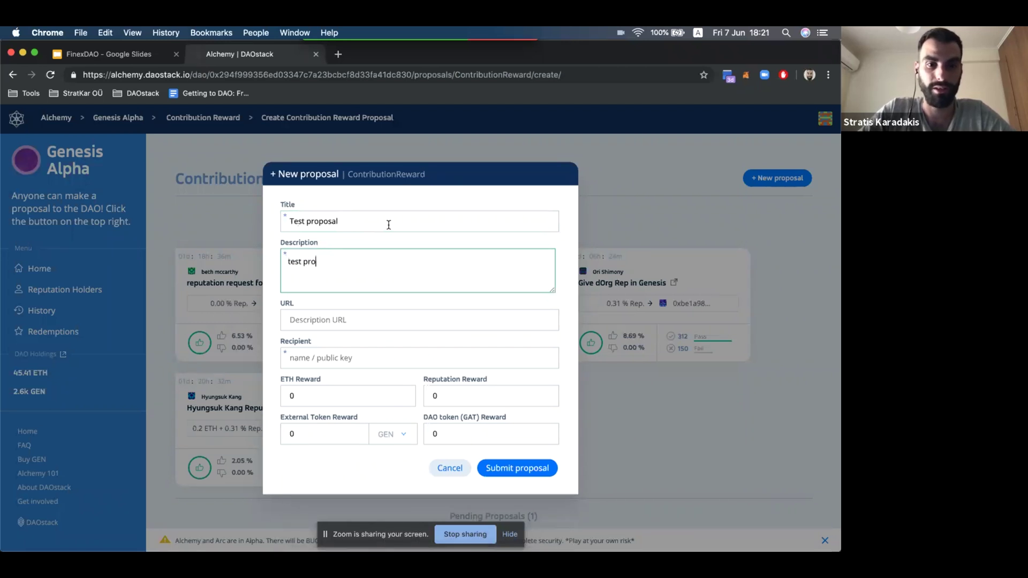
pyautogui.write('posal for finexDAO')
pyautogui.write(' presnetat')
pyautogui.press('BackSpace')
pyautogui.press('BackSpace')
pyautogui.write('en ')
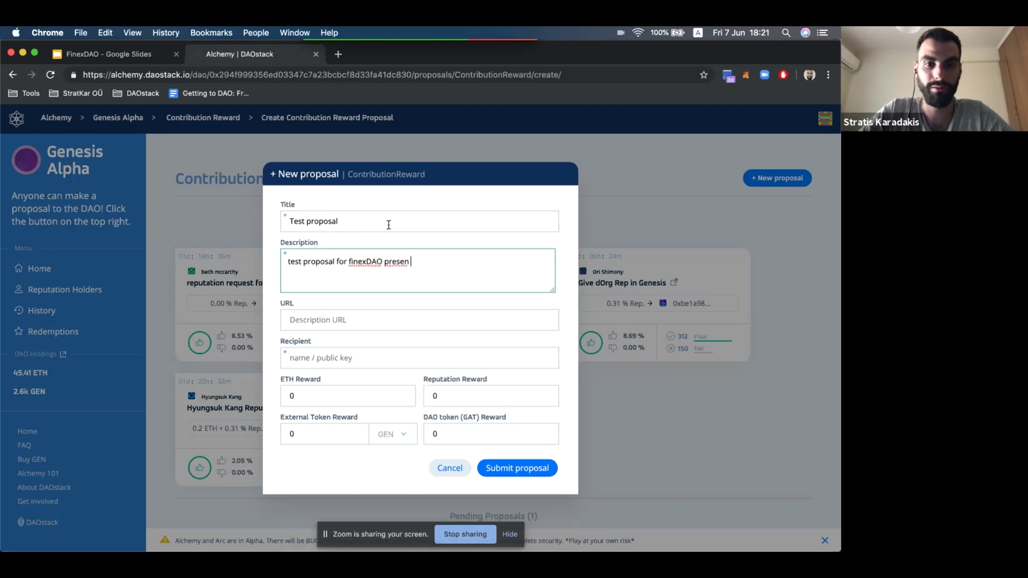
pyautogui.write('tat')
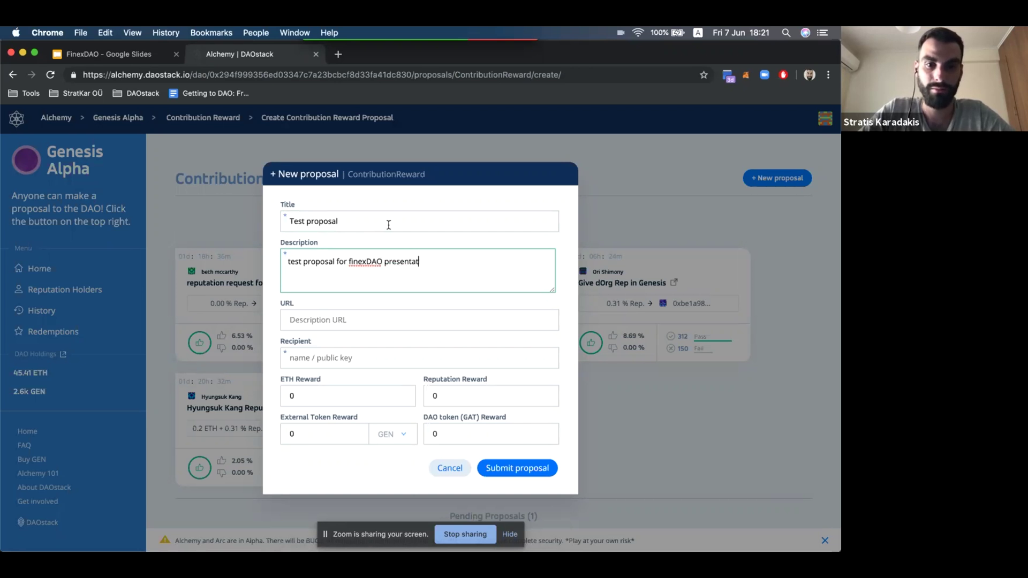
pyautogui.write('iontation please ignore')
pyautogui.press('Tab')
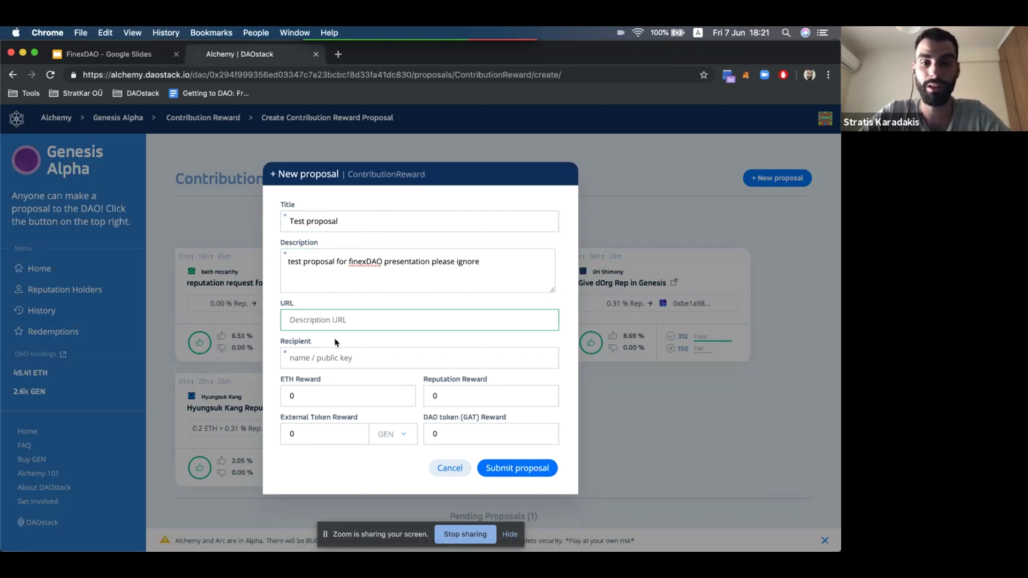
# Open the MetaMask wallet and log in with the wallet password
pyautogui.click(334, 362)
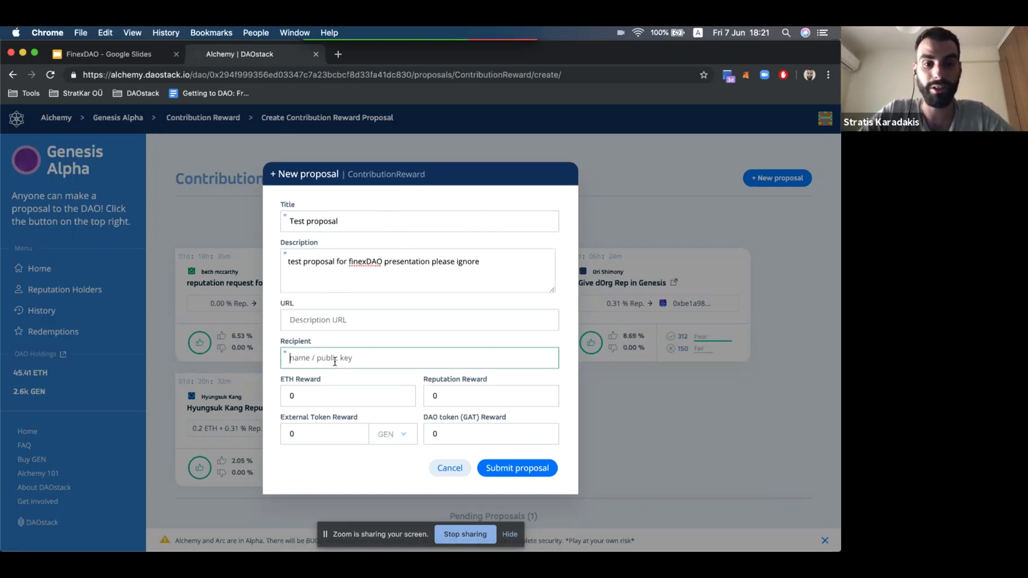
pyautogui.click(747, 77)
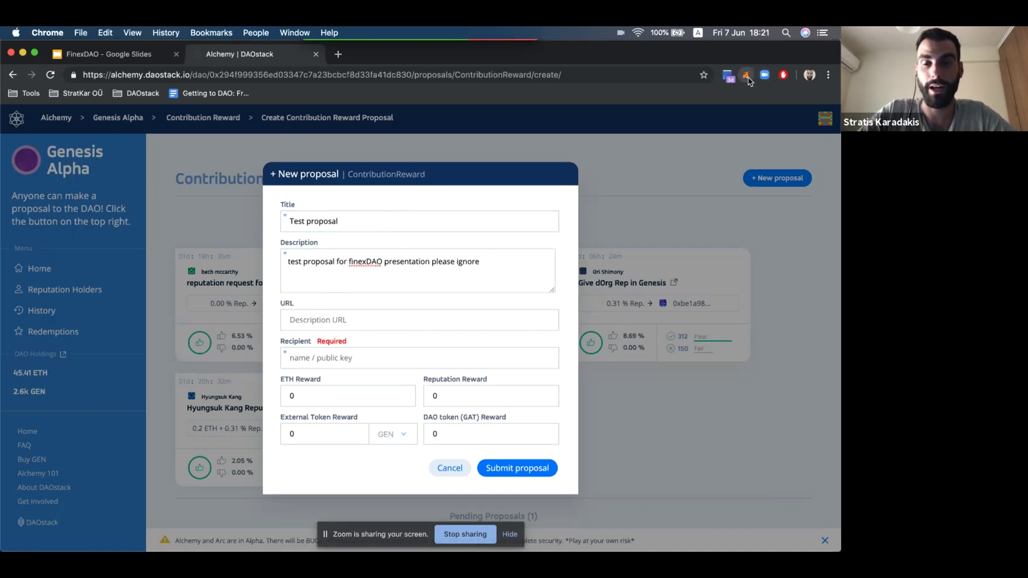
pyautogui.click(747, 76)
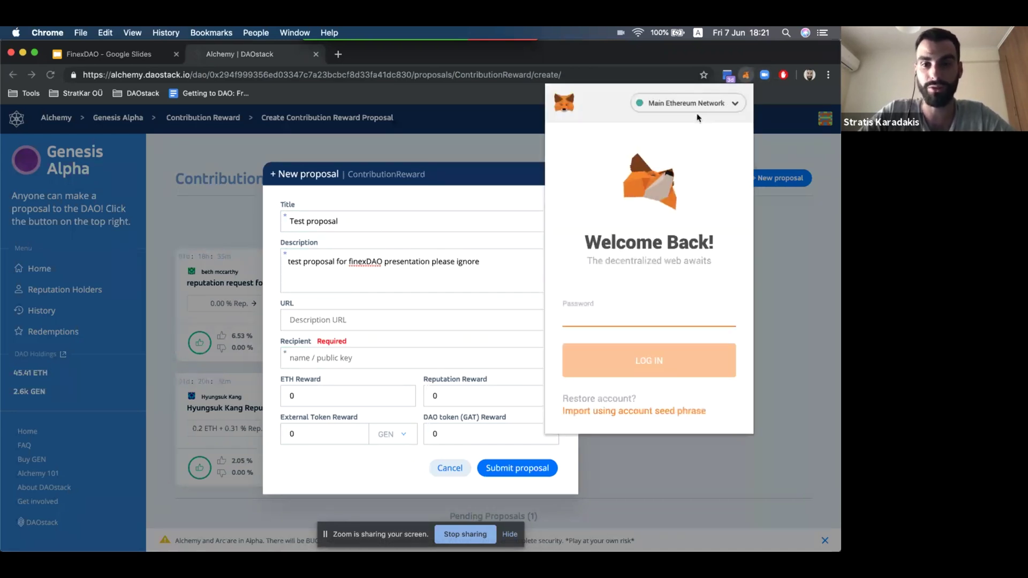
pyautogui.write('••••••••')
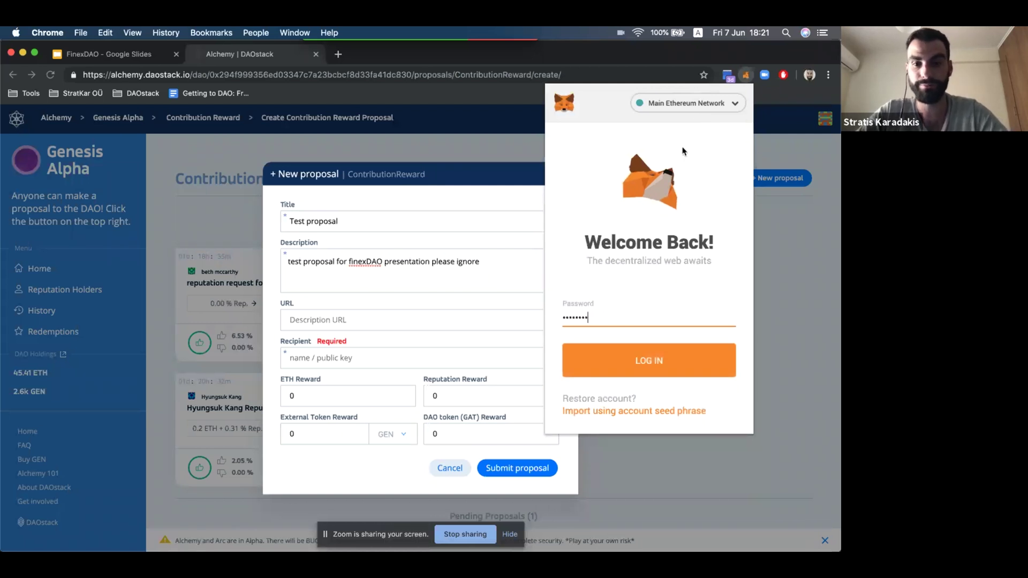
pyautogui.click(651, 360)
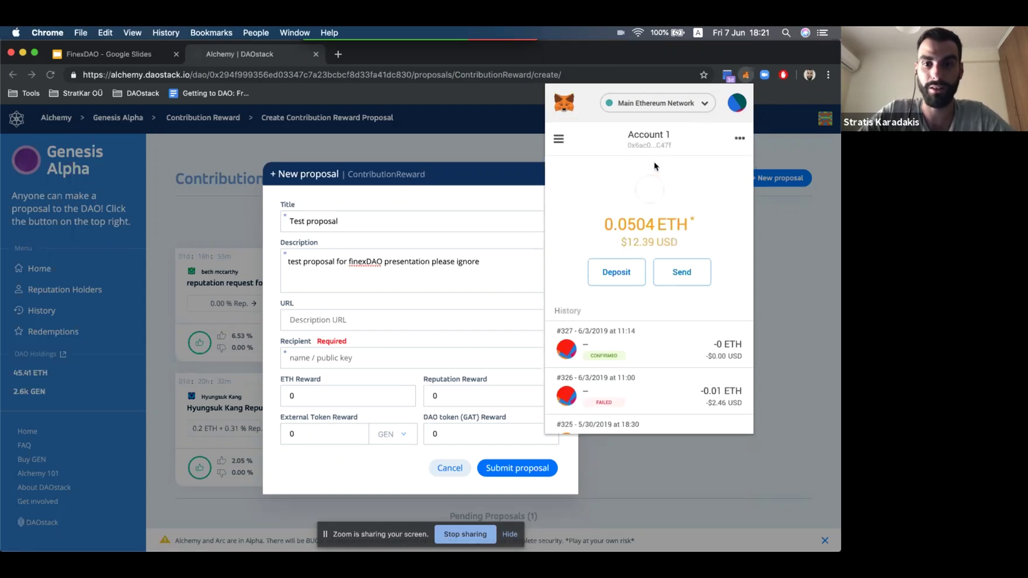
# Copy the Account 1 address from MetaMask into the proposal's recipient and open the ETH reward amount for editing
pyautogui.click(653, 144)
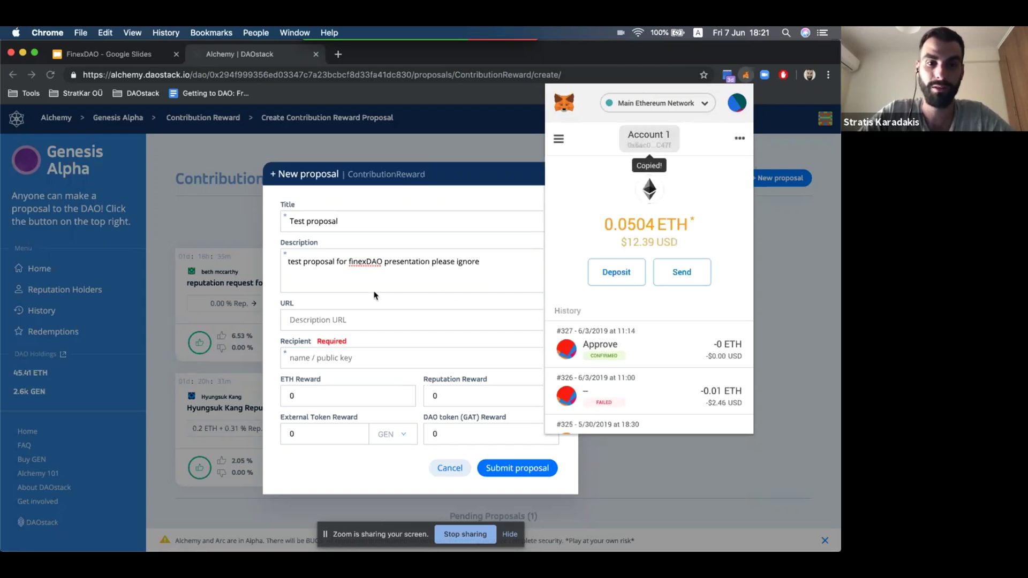
pyautogui.click(341, 363)
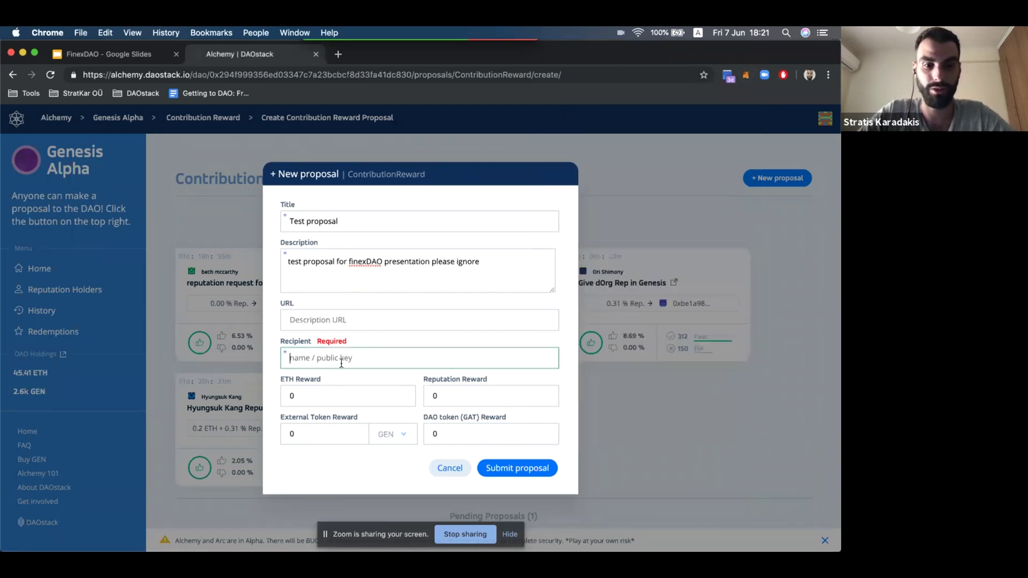
pyautogui.hotkey('ctrl', 'v')
pyautogui.click(351, 398)
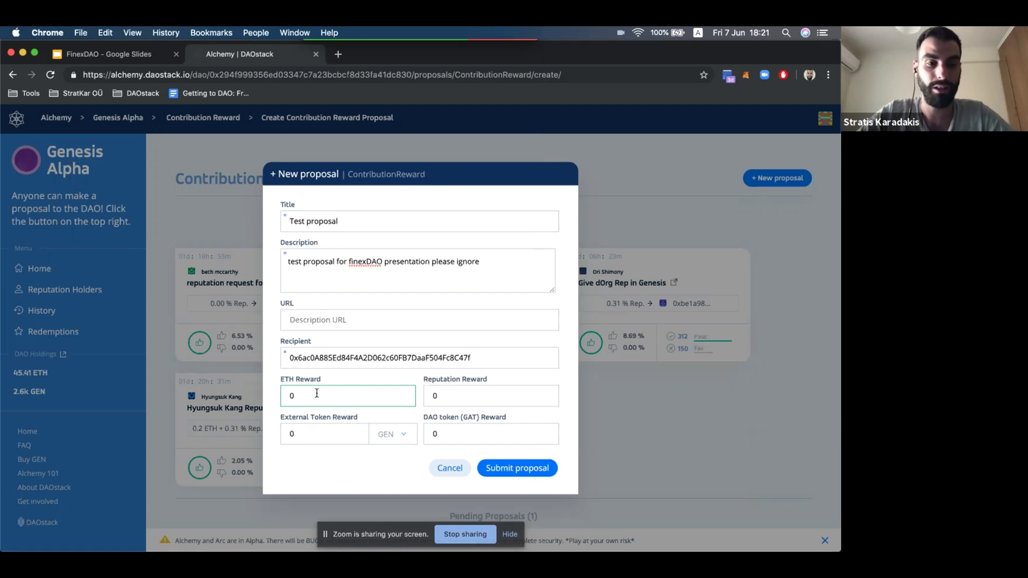
# Set the reputation reward to 10 and review the external token choices and the DAO token (GAT) reward field
pyautogui.doubleClick(439, 396)
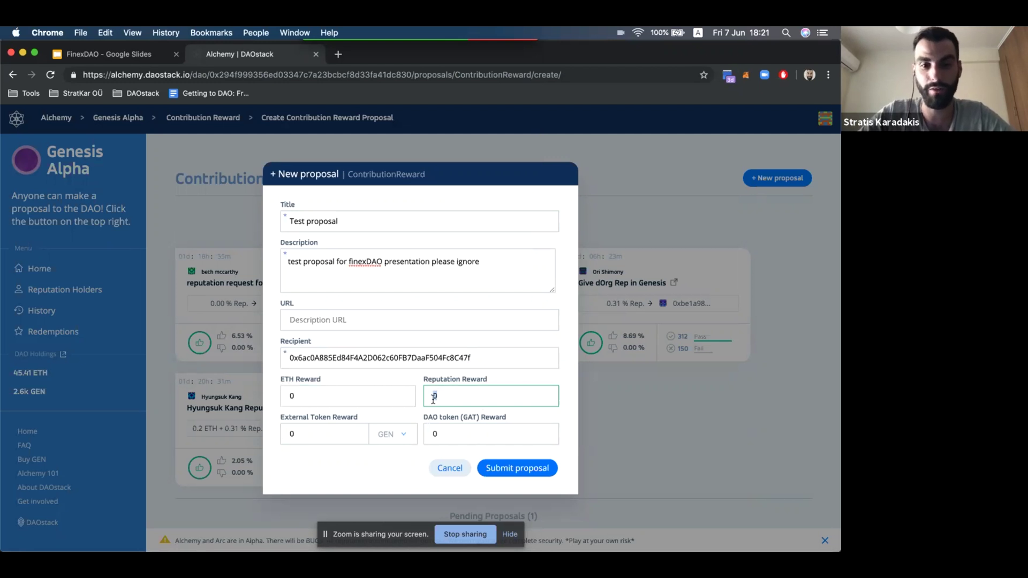
pyautogui.write('10')
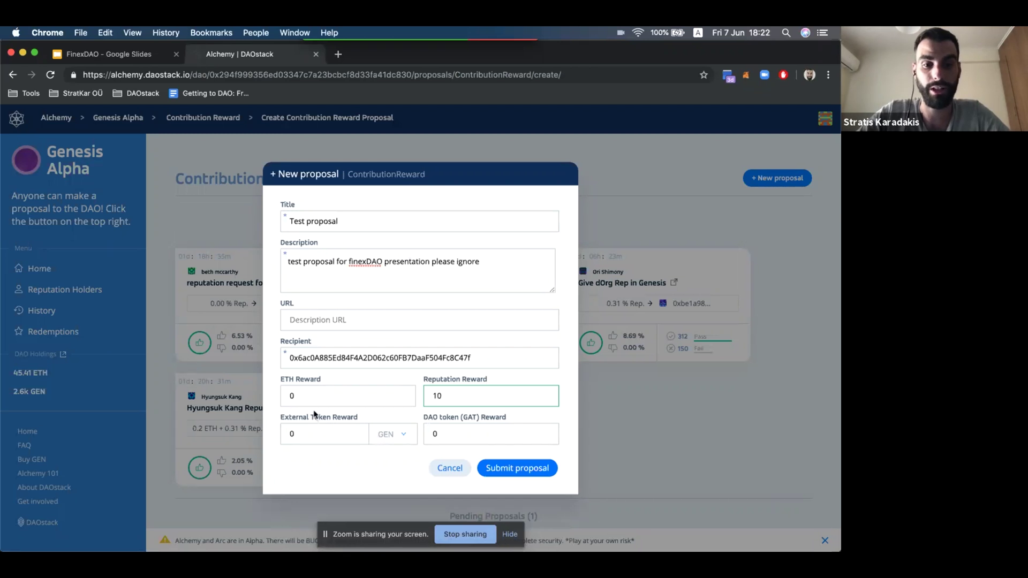
pyautogui.click(395, 438)
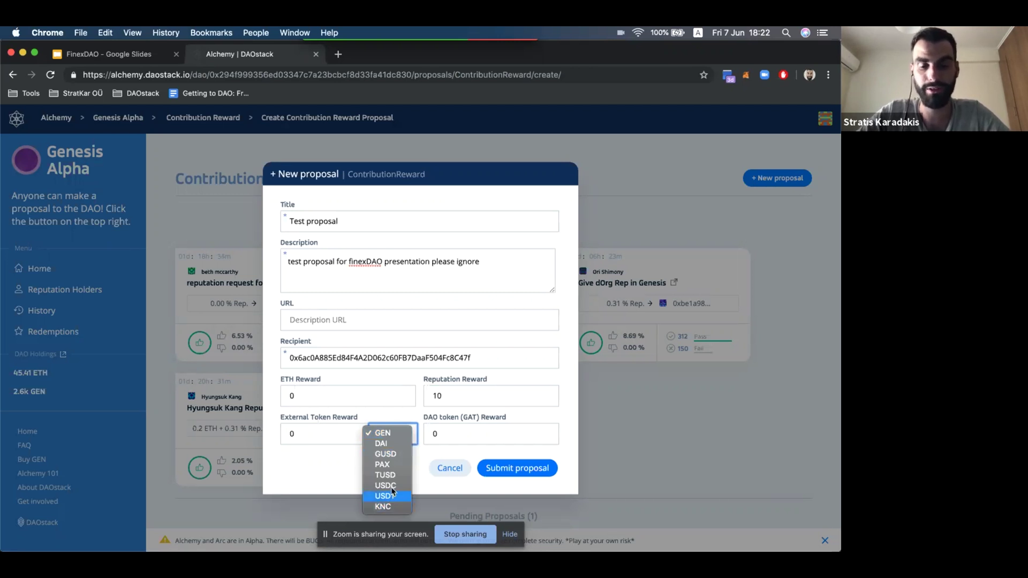
pyautogui.click(345, 466)
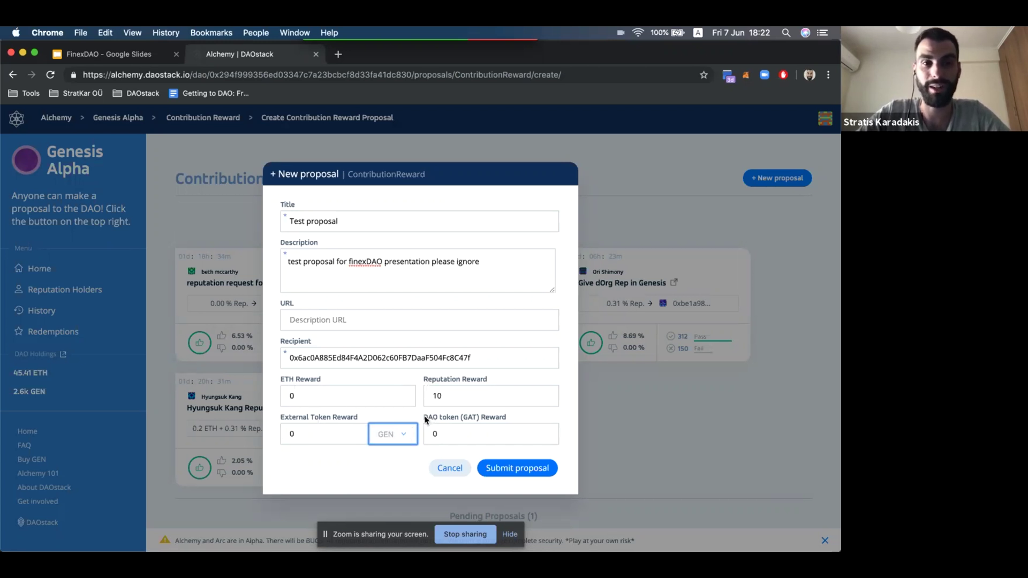
pyautogui.moveTo(426, 419); pyautogui.dragTo(513, 419)
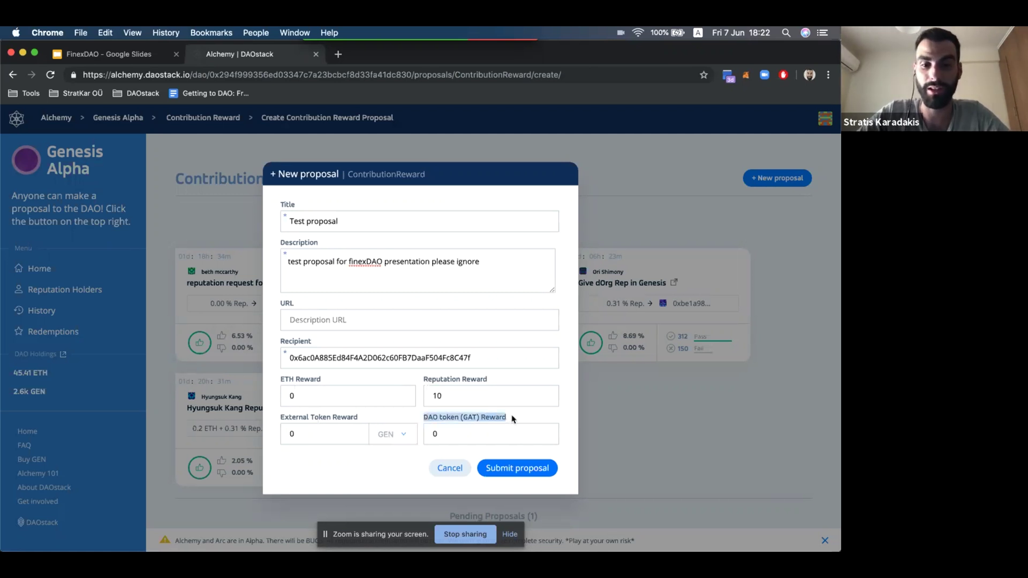
pyautogui.click(542, 422)
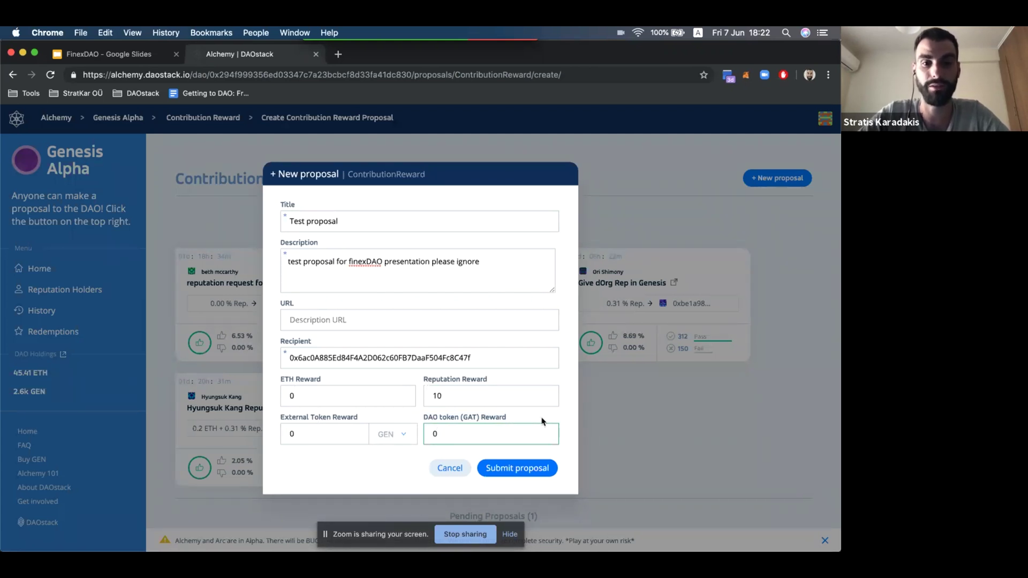
# Submit the filled-in proposal and allow Alchemy to connect to Account 1 in MetaMask
pyautogui.click(515, 470)
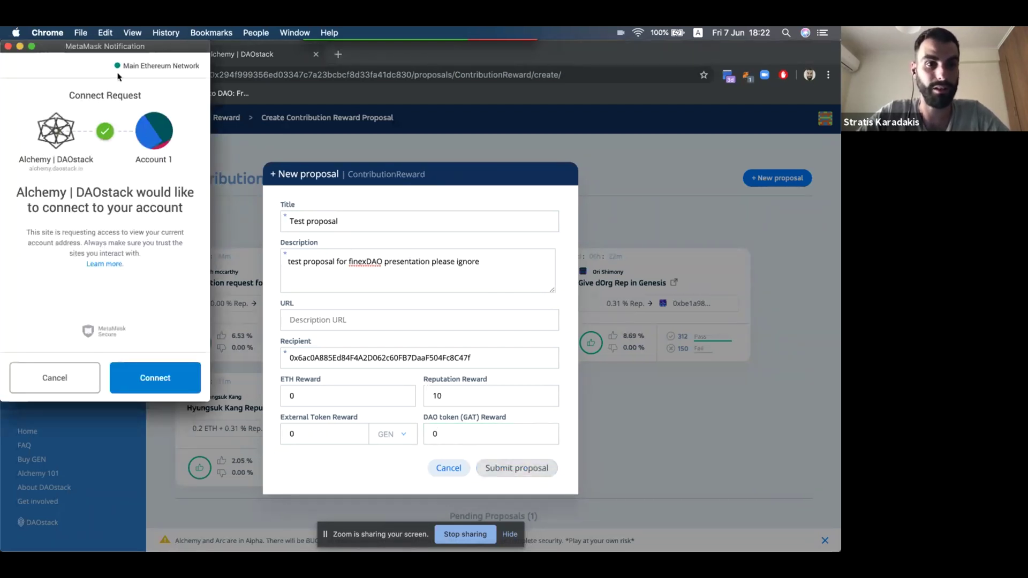
pyautogui.click(150, 375)
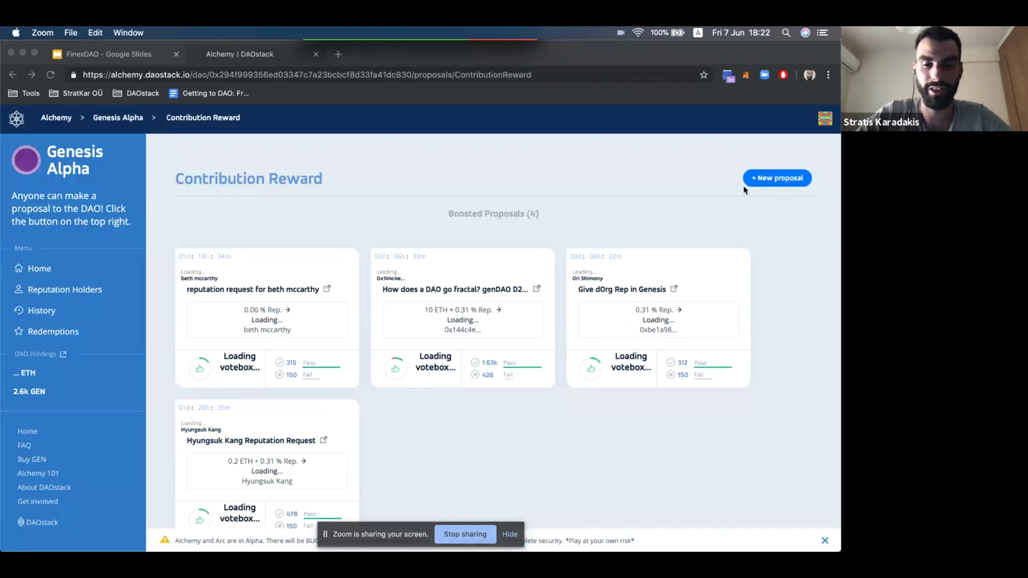
# Start another new Contribution Reward proposal and title it "test proposal"
pyautogui.click(781, 180)
pyautogui.click(781, 182)
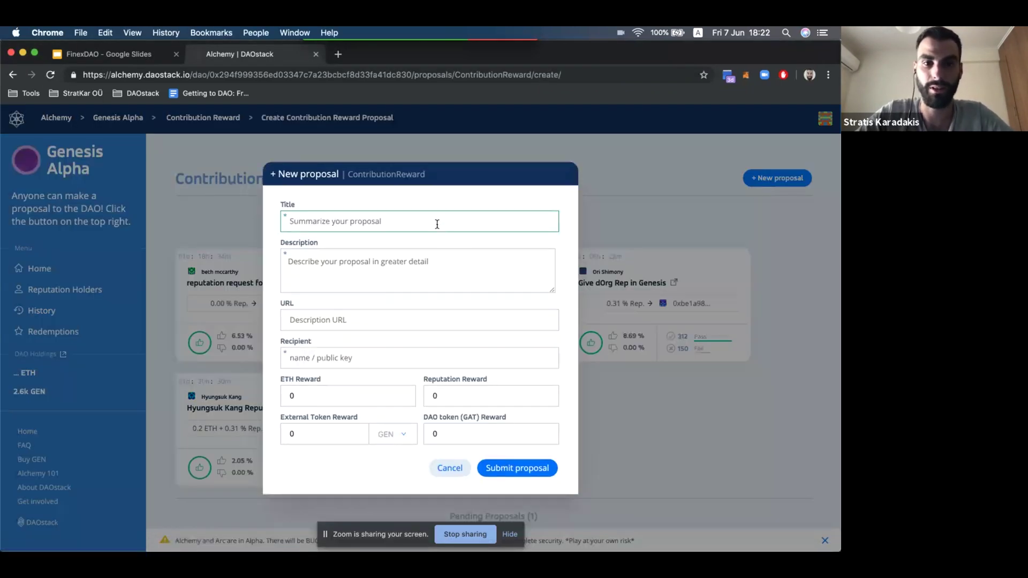
pyautogui.write('test proposal')
pyautogui.press('Tab')
# Enter the proposal description "test proposal please ignore"
pyautogui.write('test propolsa pl')
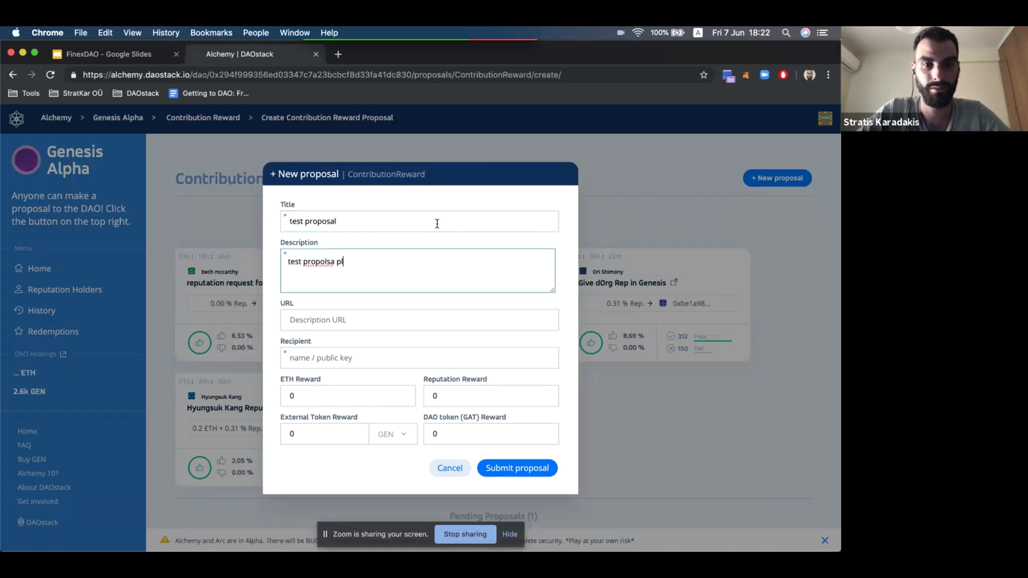
pyautogui.press('BackSpace')
pyautogui.press('BackSpace')
pyautogui.press('BackSpace')
pyautogui.press('BackSpace')
pyautogui.press('BackSpace')
pyautogui.press('BackSpace')
pyautogui.write('sal please')
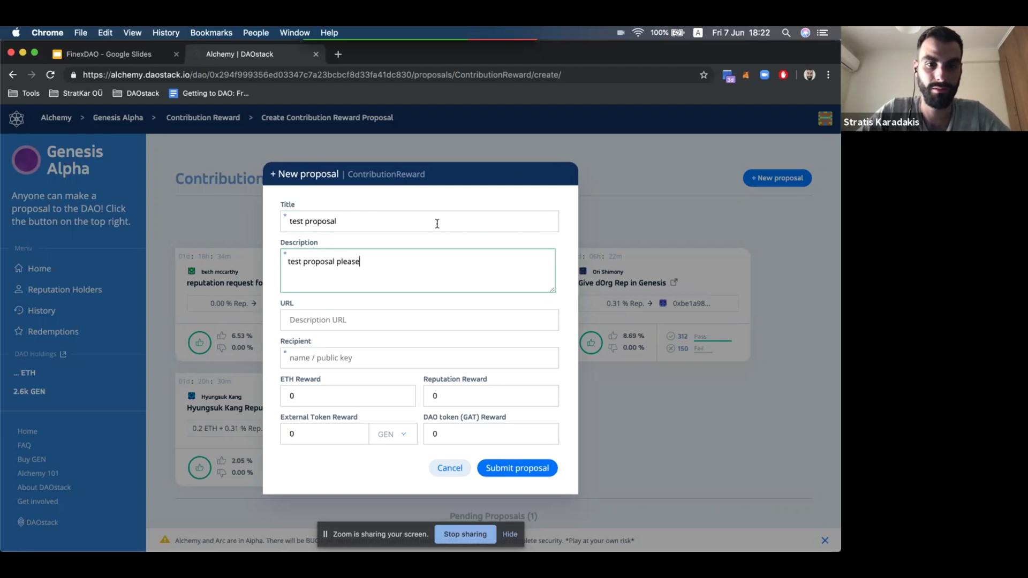
pyautogui.write(' ignore')
pyautogui.press('Tab')
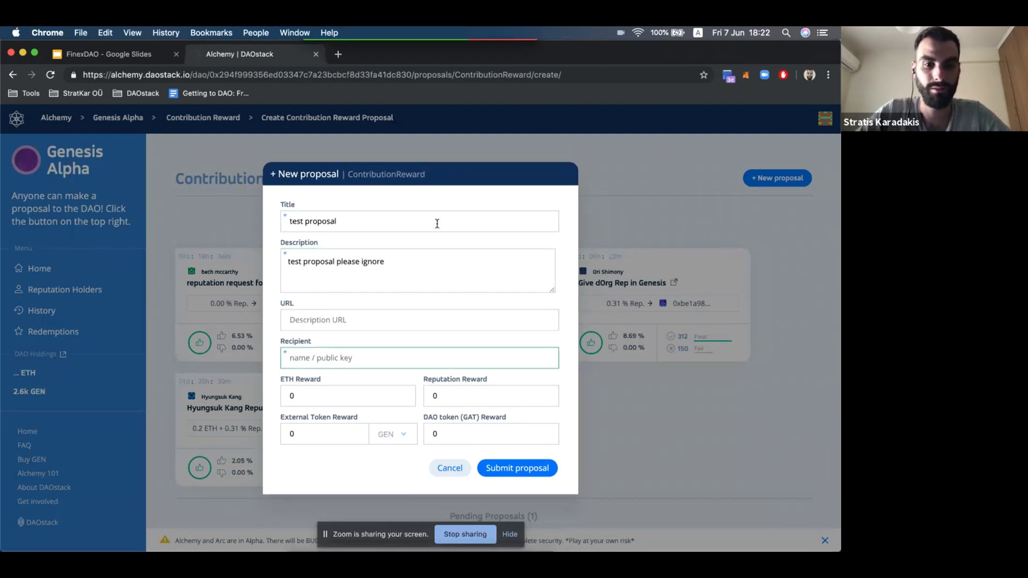
# Paste the copied wallet address as recipient, set the reputation reward to 10 and submit the proposal
pyautogui.press('super+v')
pyautogui.click(449, 395)
pyautogui.write('10')
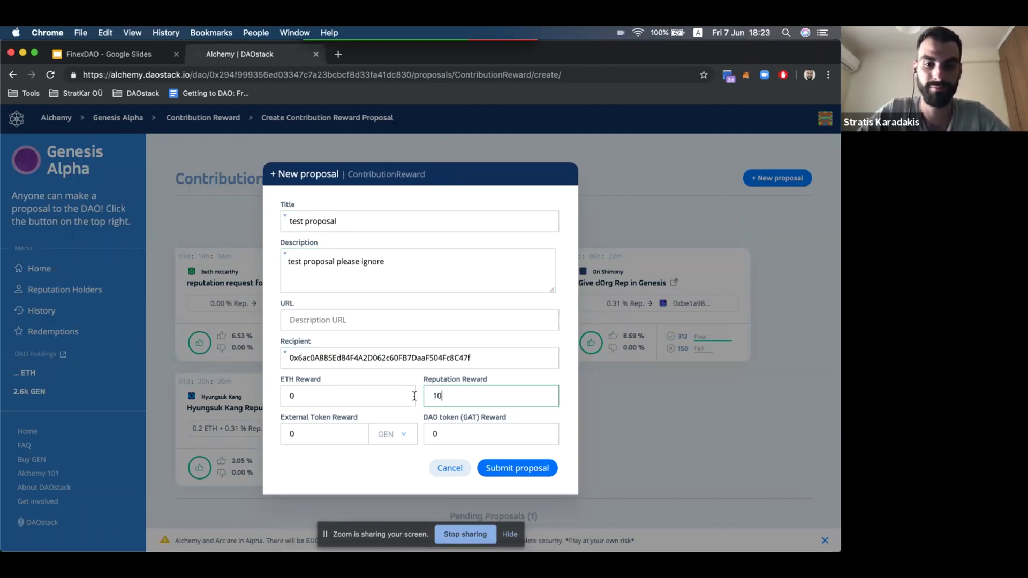
pyautogui.click(512, 475)
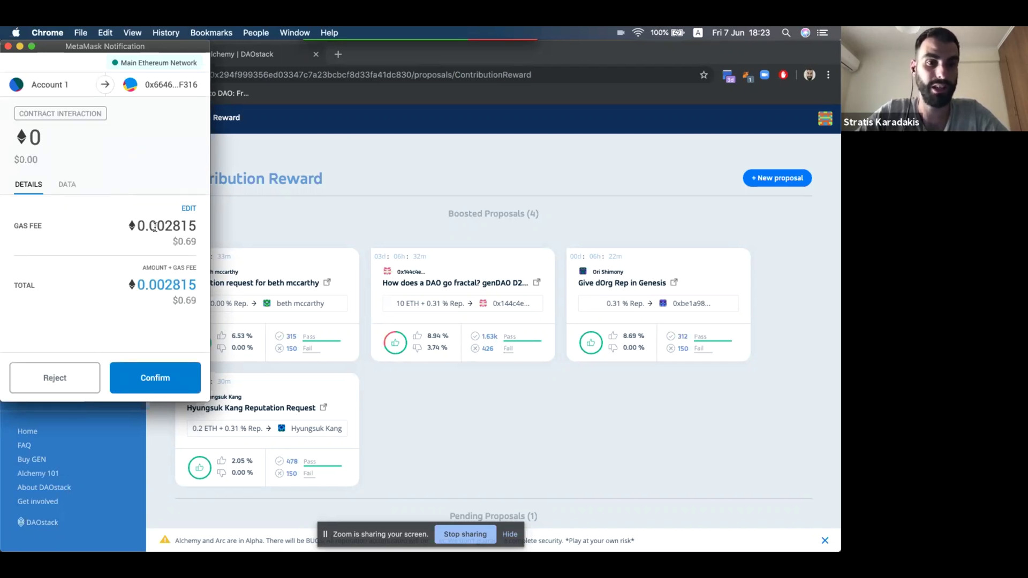
# Examine the gas fee and its dollar equivalent in the MetaMask transaction request
pyautogui.moveTo(173, 241); pyautogui.dragTo(196, 244)
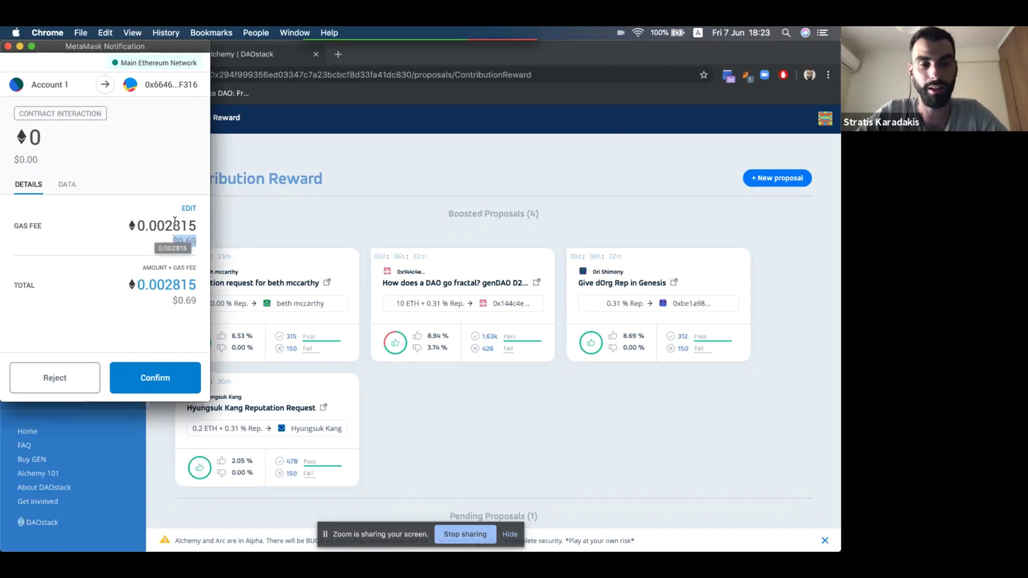
pyautogui.click(129, 246)
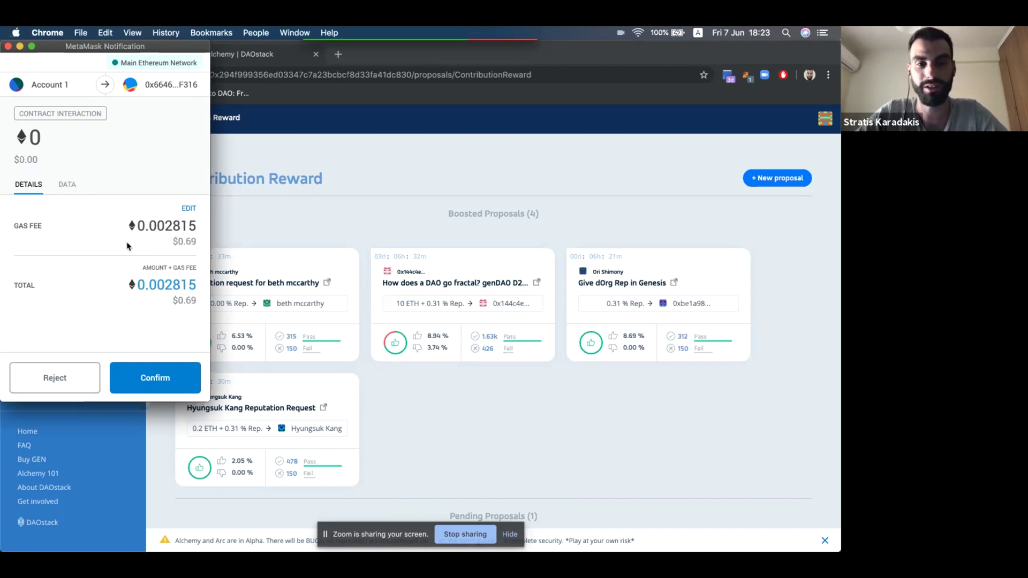
pyautogui.moveTo(128, 247); pyautogui.dragTo(203, 245)
pyautogui.click(193, 240)
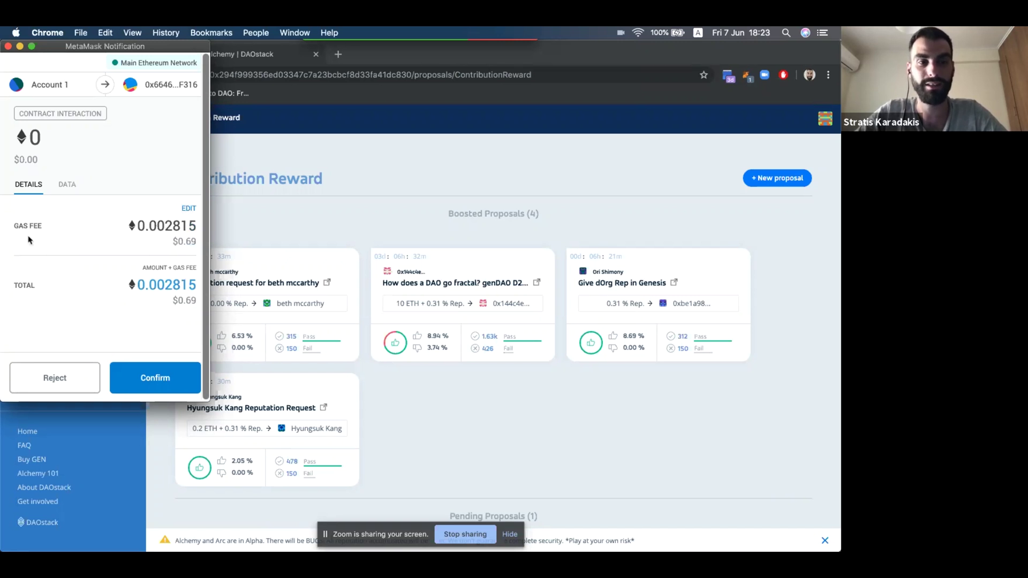
# Raise the gas price to 5 GWEI in the advanced gas settings, save it and confirm the transaction
pyautogui.click(188, 209)
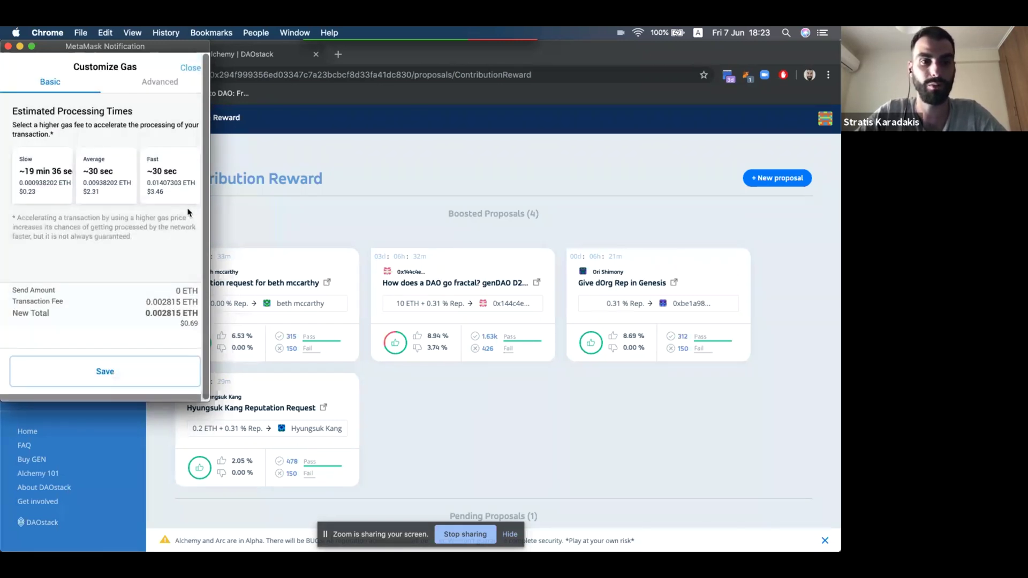
pyautogui.click(145, 83)
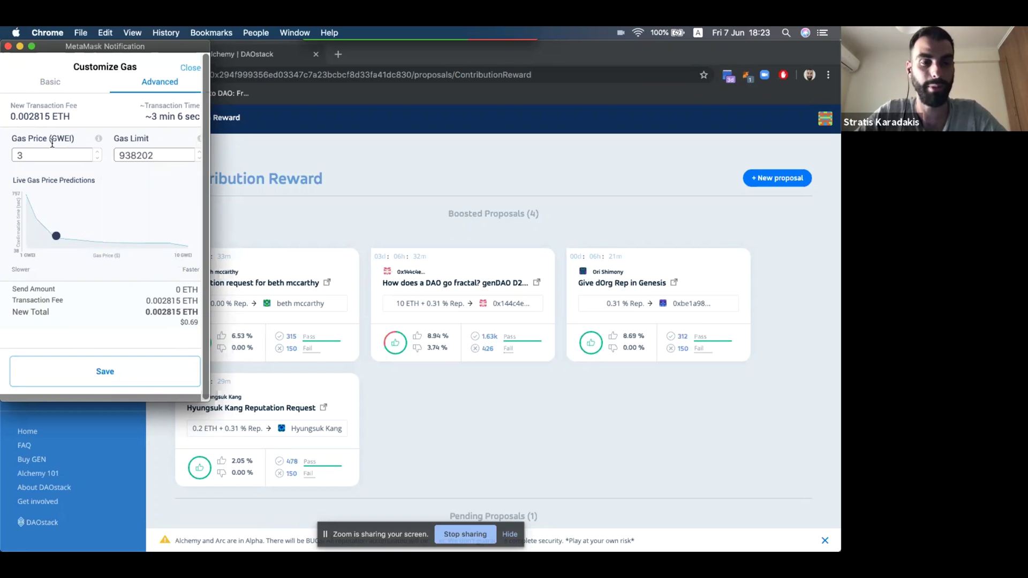
pyautogui.click(97, 152)
pyautogui.click(97, 152)
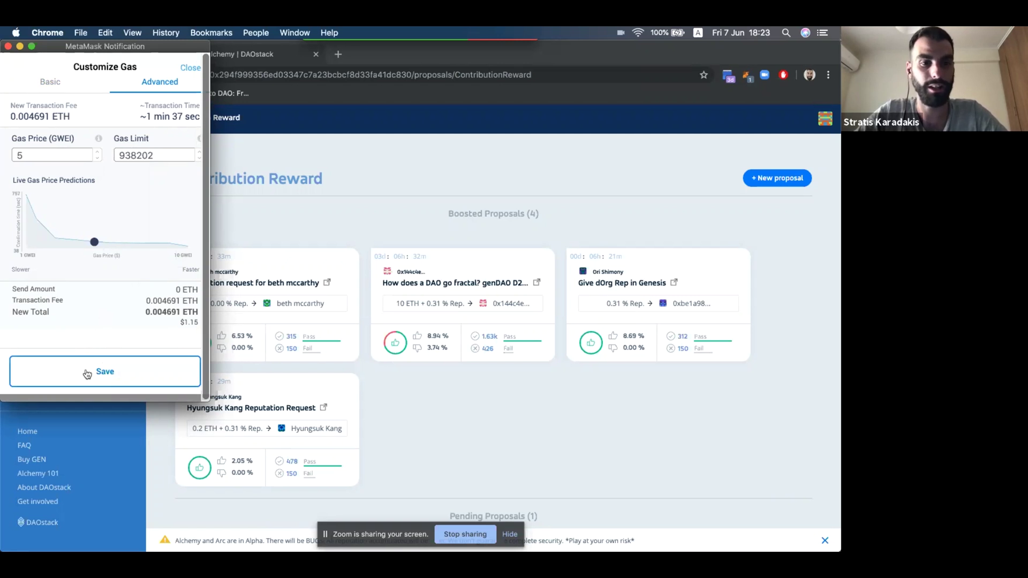
pyautogui.click(97, 152)
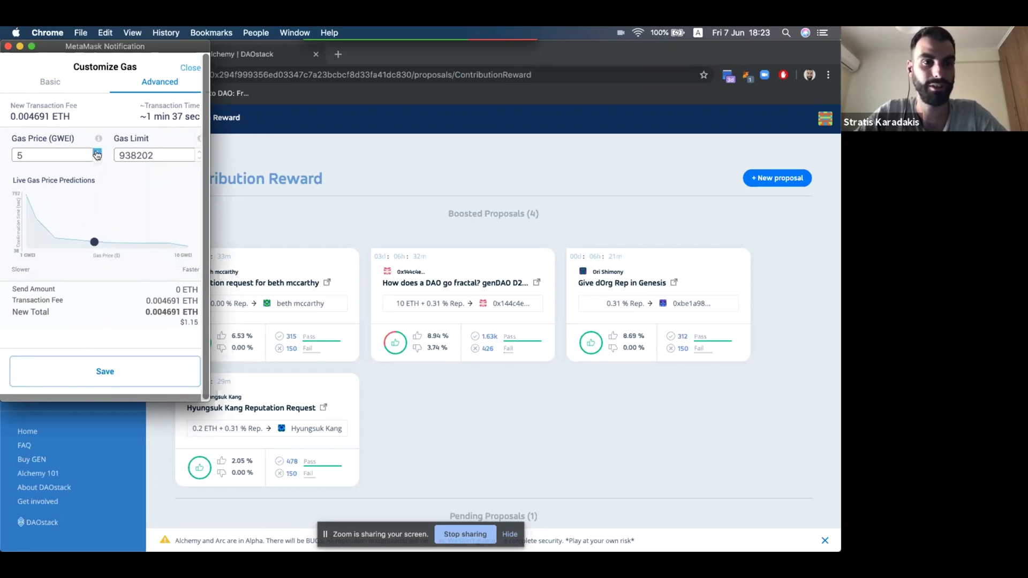
pyautogui.click(113, 369)
pyautogui.click(143, 388)
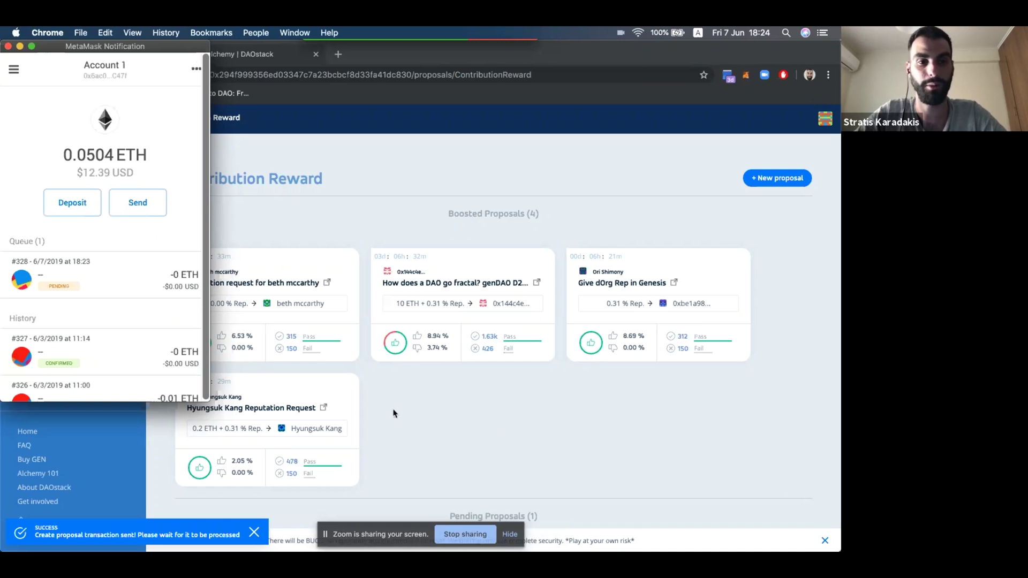
# Look through the pending and regular Contribution Reward proposals for the newly submitted one
pyautogui.scroll(-5, 372, 221)
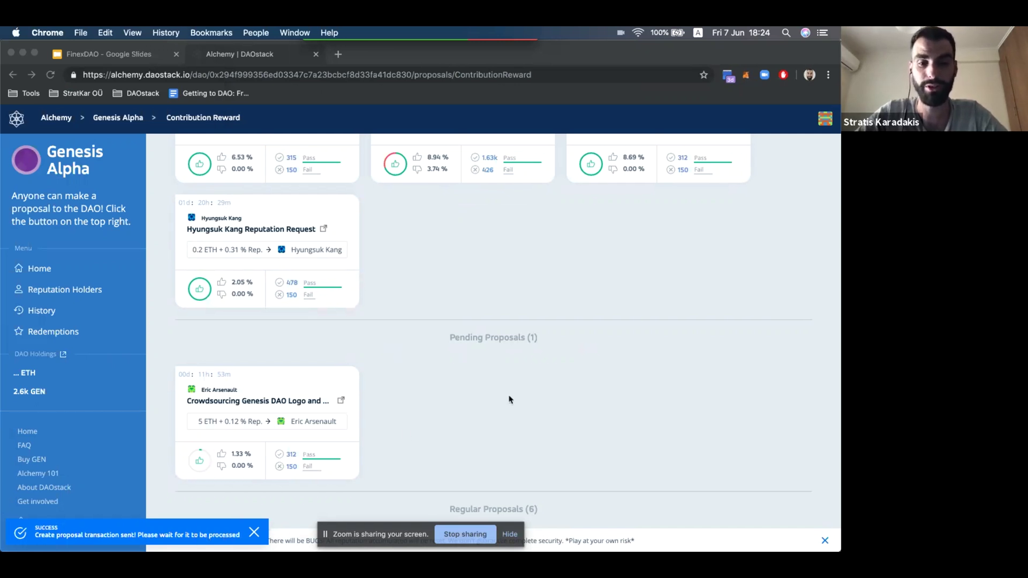
pyautogui.scroll(-10, 509, 398)
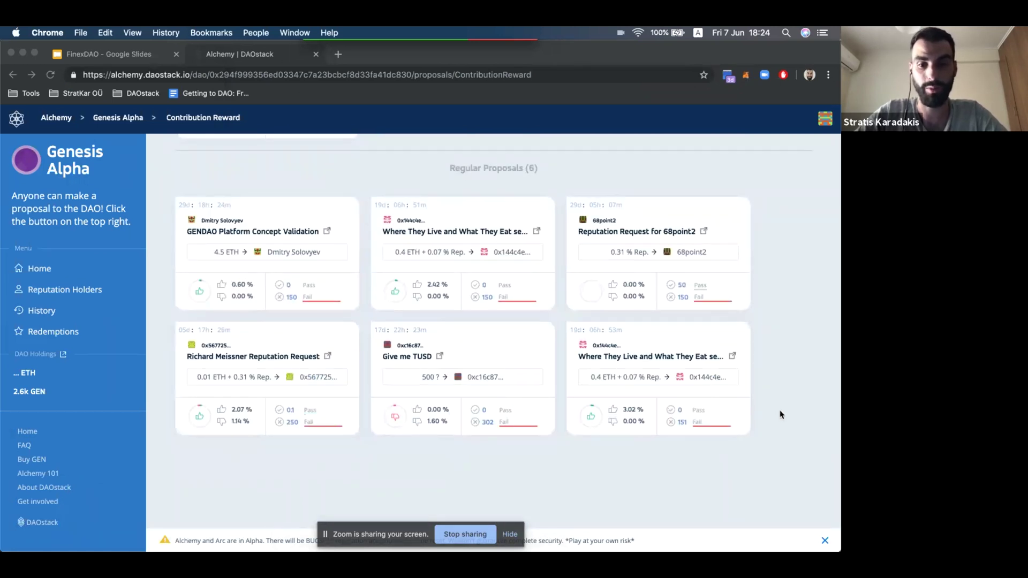
pyautogui.scroll(3, 787, 356)
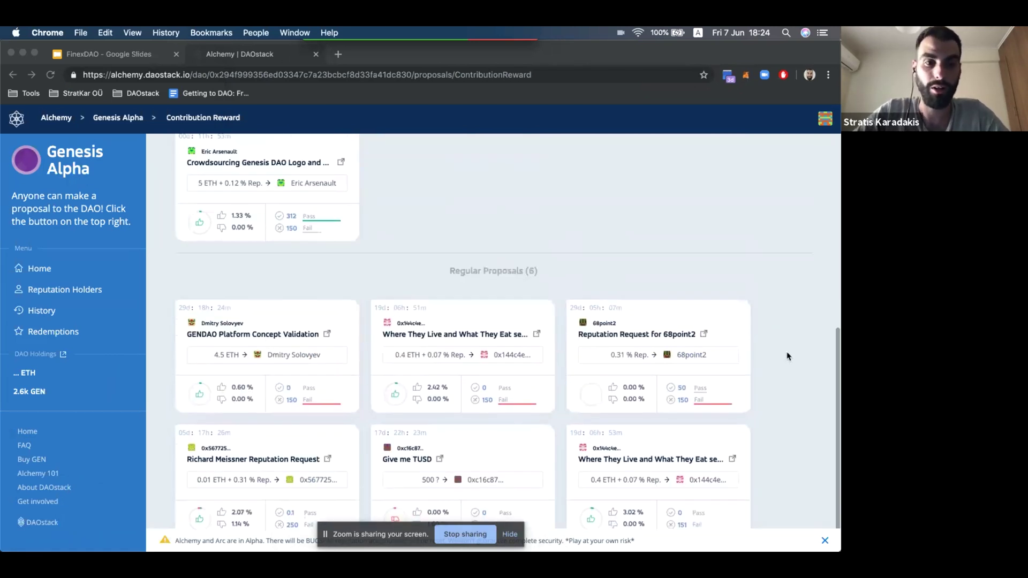
pyautogui.scroll(-1, 786, 355)
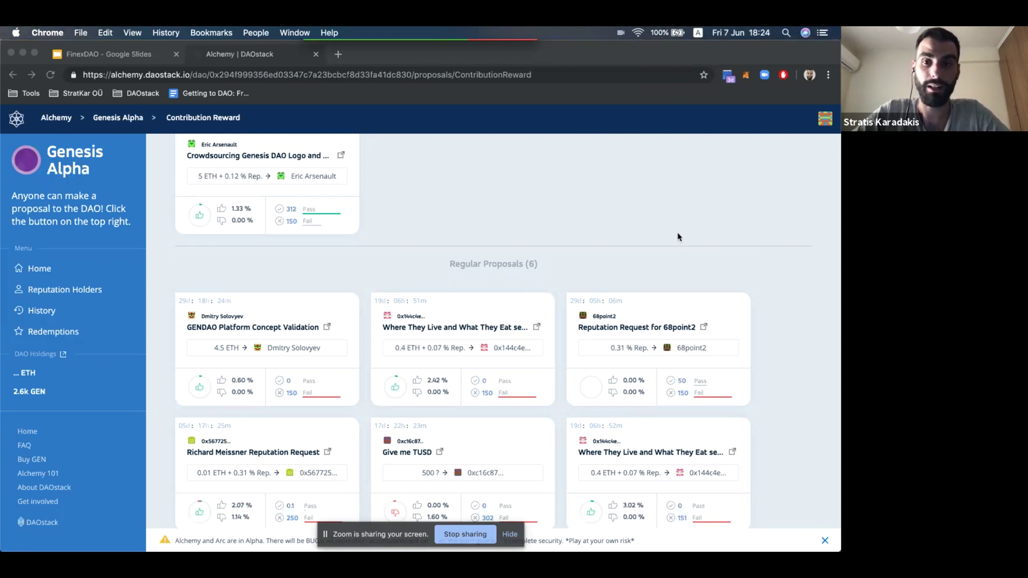
# Open the connected wallet's profile page and review its name, description and social verification sections
pyautogui.click(824, 121)
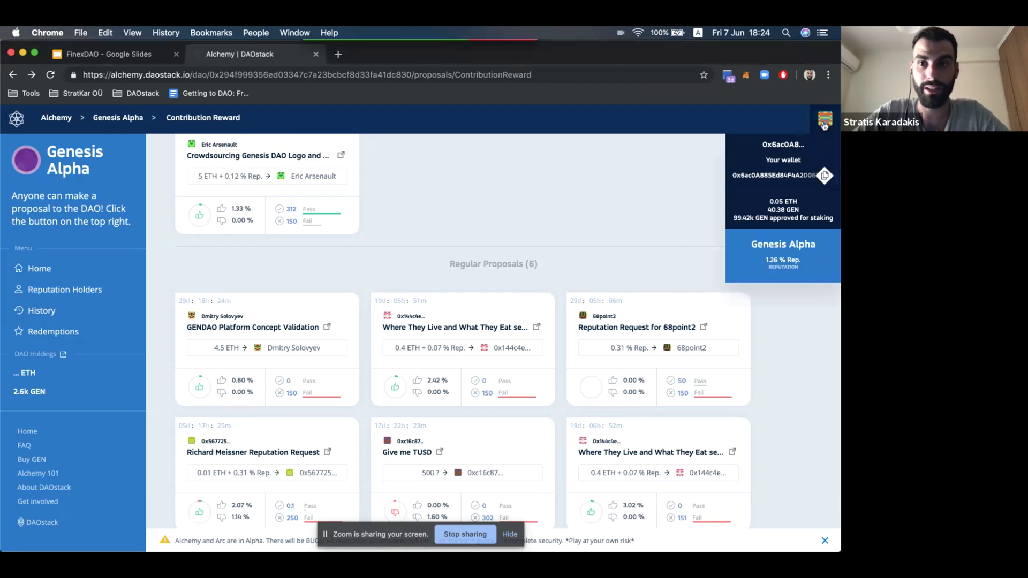
pyautogui.click(824, 124)
pyautogui.scroll(-1, 448, 334)
pyautogui.scroll(-1, 448, 334)
pyautogui.scroll(2, 449, 335)
pyautogui.moveTo(825, 124)
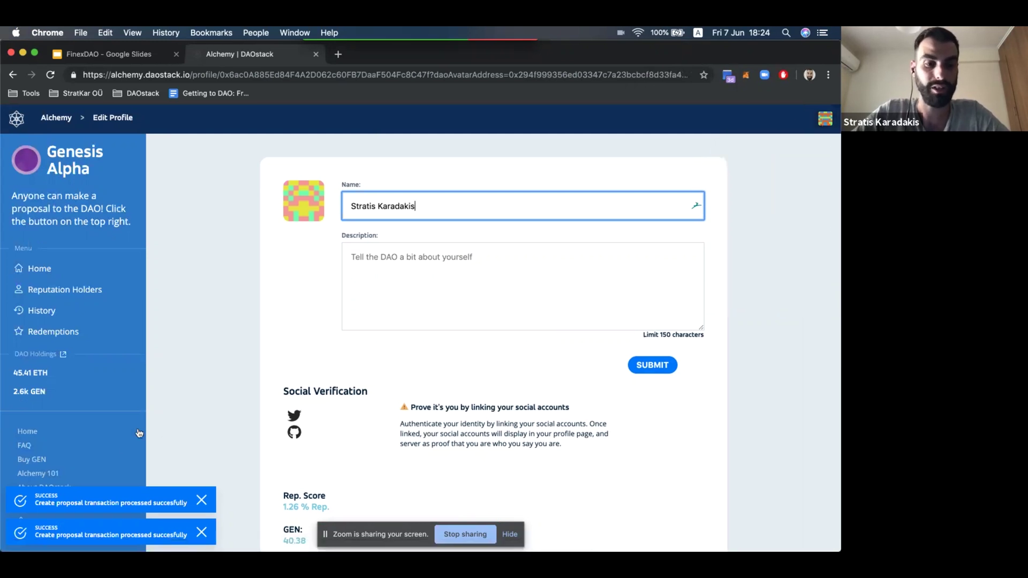
# Return to Genesis Alpha's Contribution Reward proposals and inspect the reward and vote details of "test proposal"
pyautogui.click(65, 269)
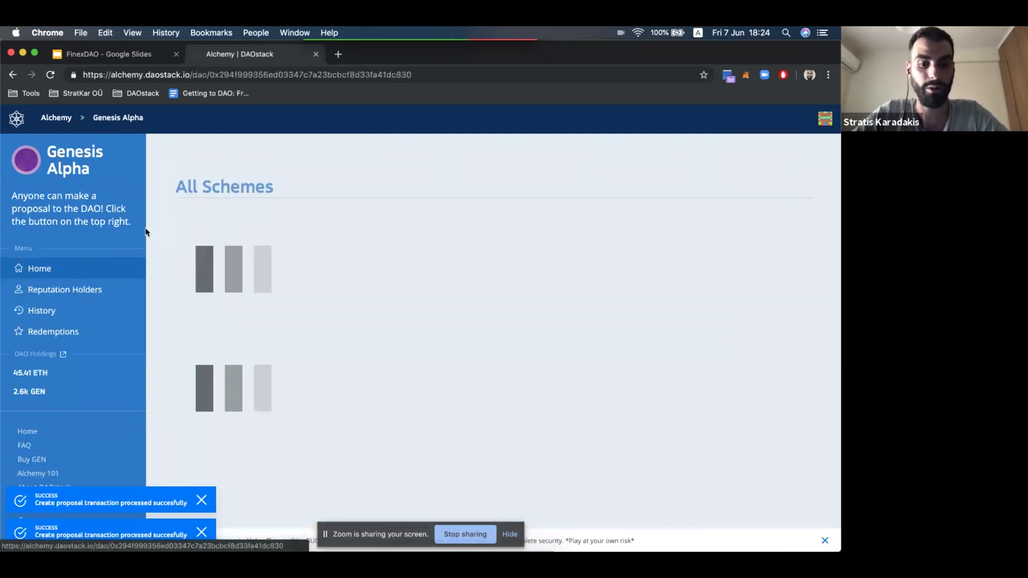
pyautogui.click(544, 236)
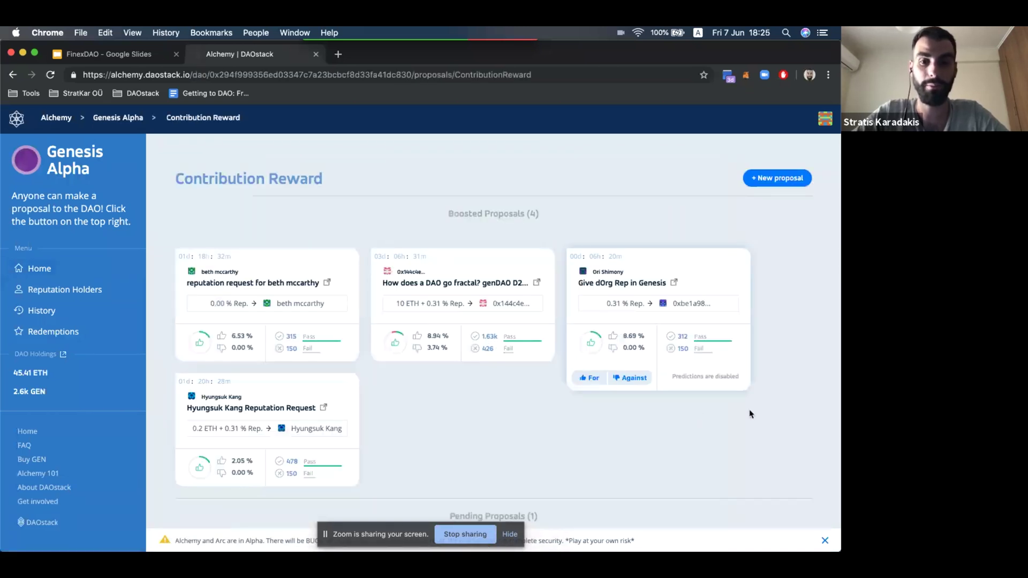
pyautogui.scroll(-5, 770, 413)
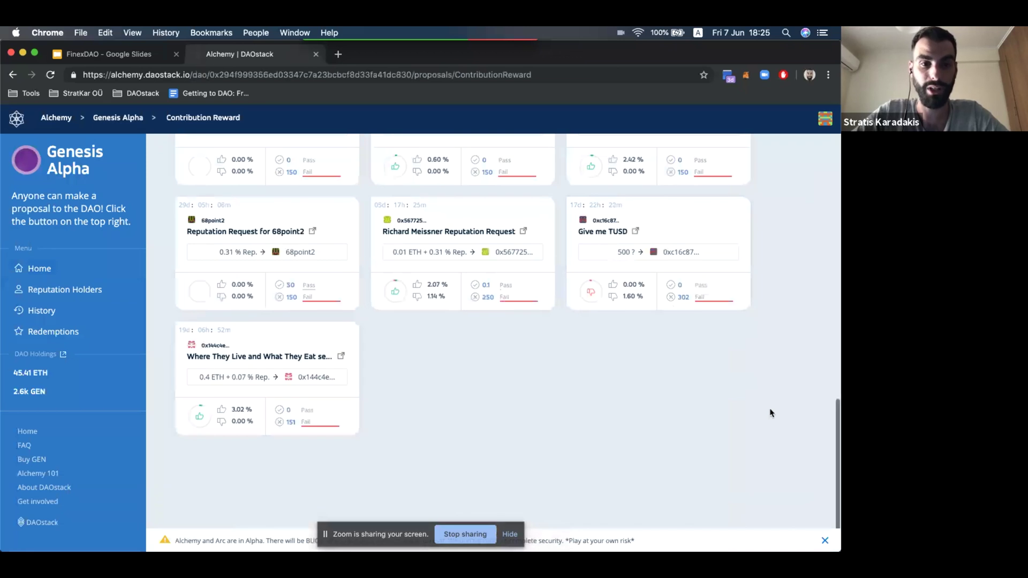
pyautogui.scroll(3, 594, 417)
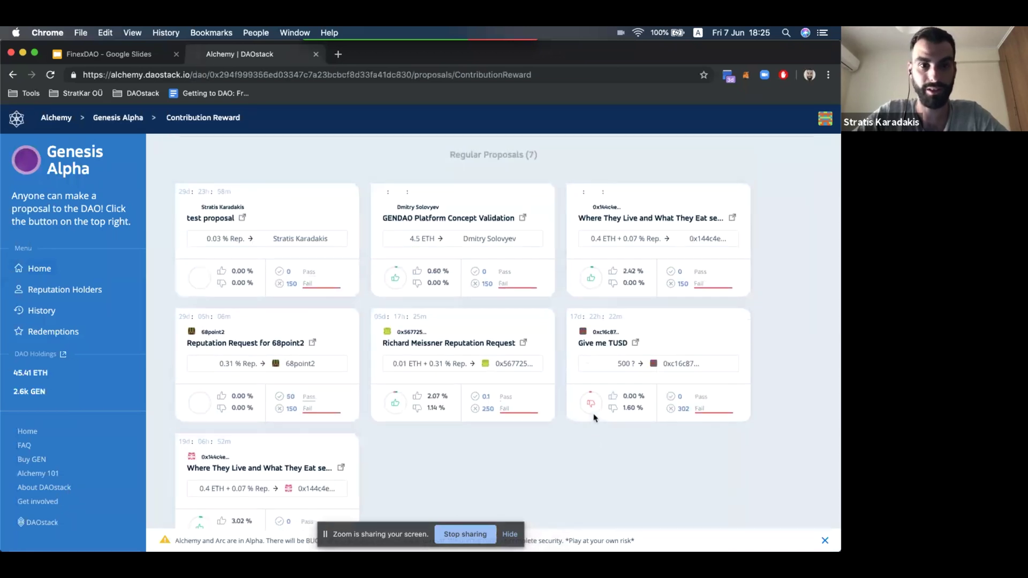
pyautogui.moveTo(217, 237)
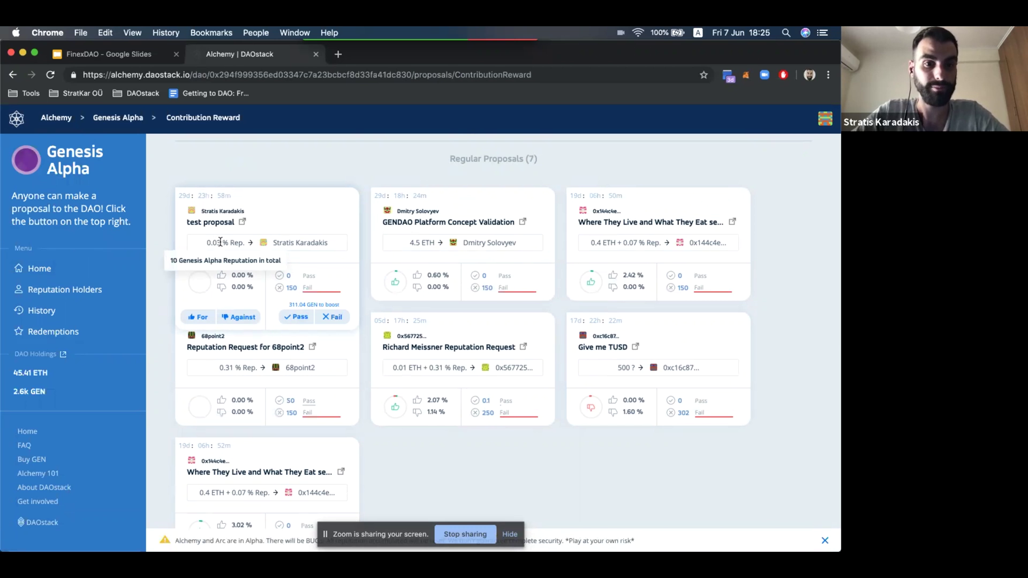
pyautogui.moveTo(270, 288)
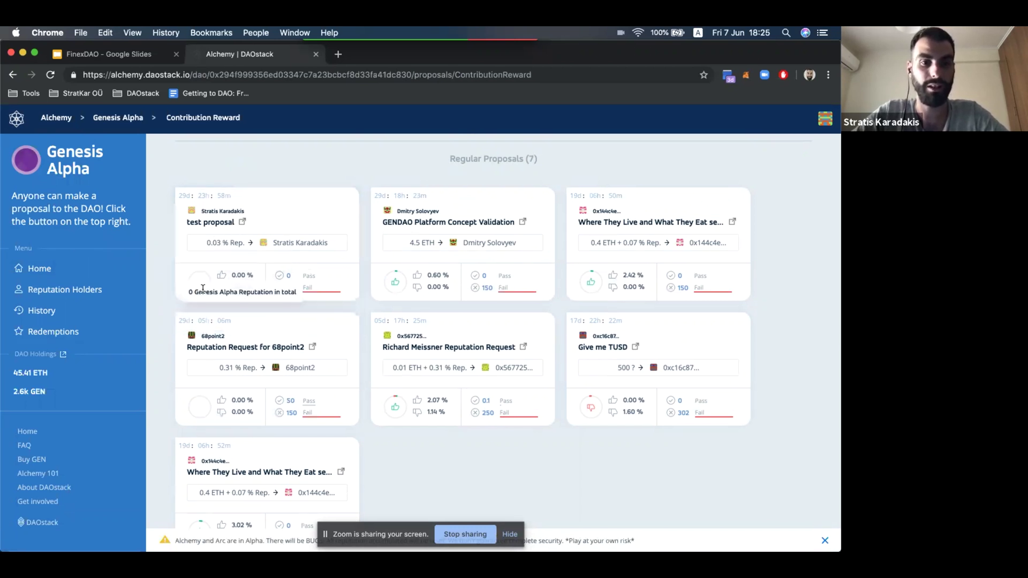
pyautogui.moveTo(243, 270)
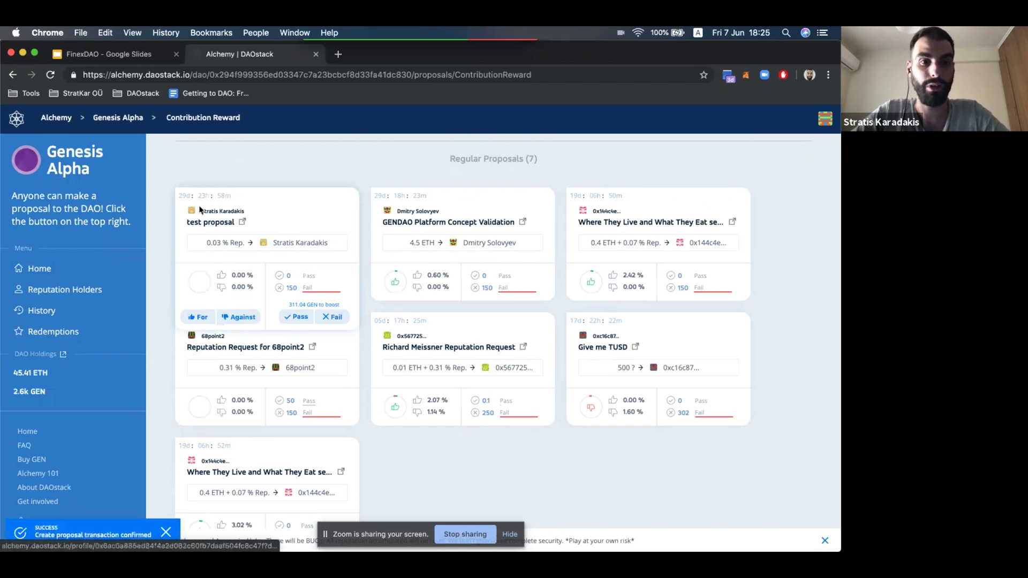
# View the proposer's profile from the "test proposal" card and return to Genesis Alpha's Contribution Reward proposals
pyautogui.moveTo(183, 203)
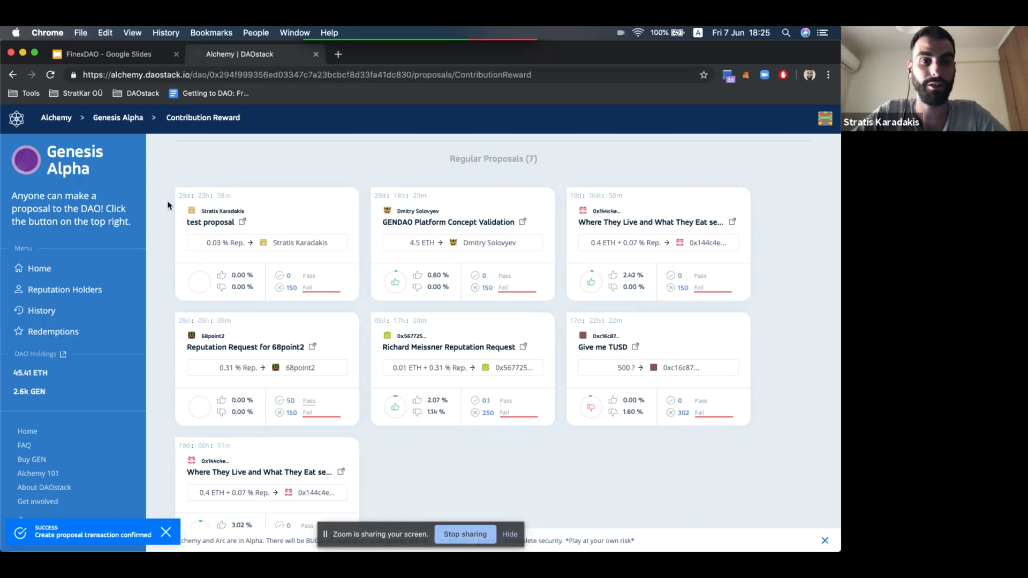
pyautogui.click(212, 213)
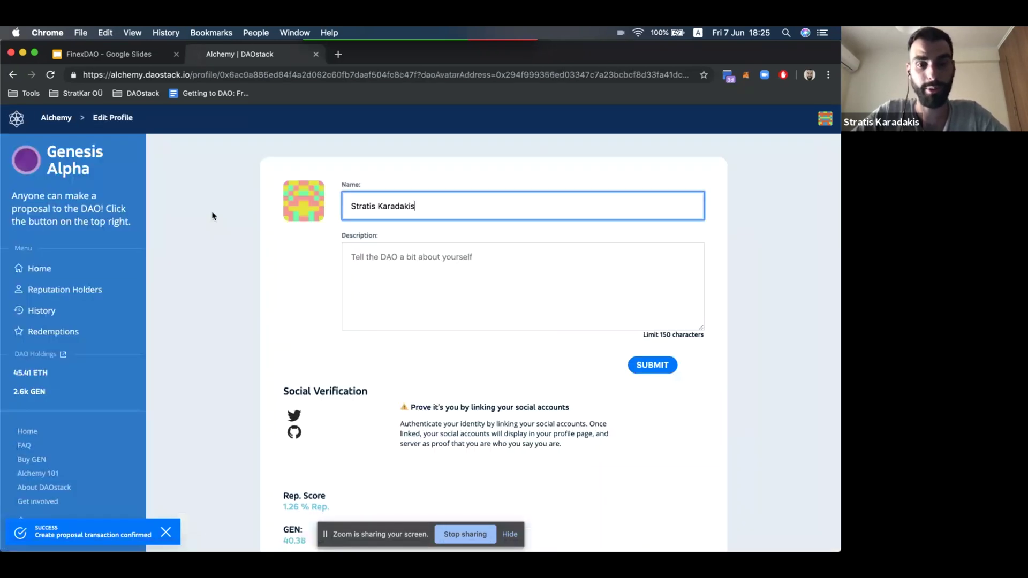
pyautogui.click(63, 270)
pyautogui.click(568, 242)
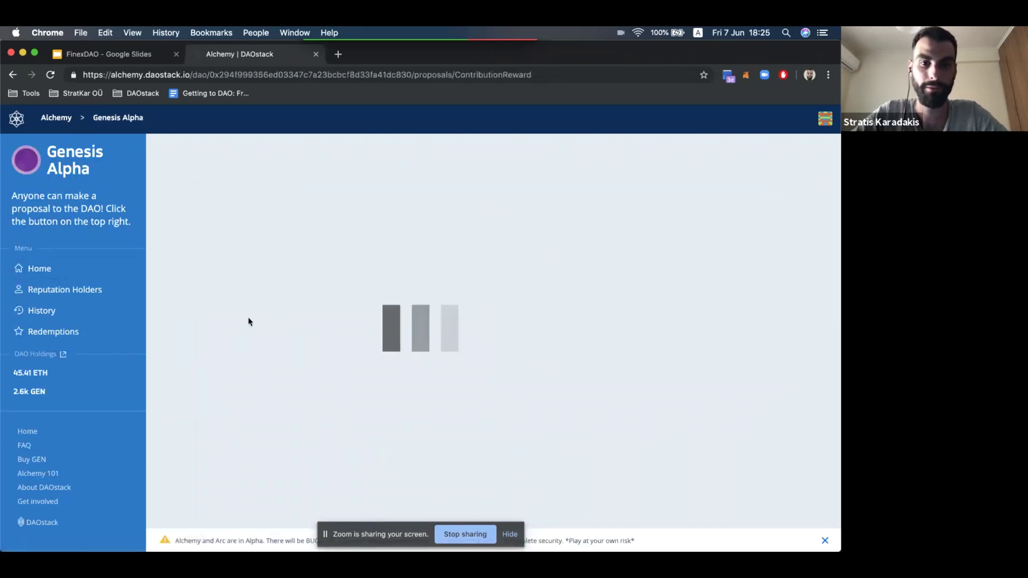
# Find "test proposal" among the regular Contribution Reward proposals and open its full page
pyautogui.scroll(-6, 193, 343)
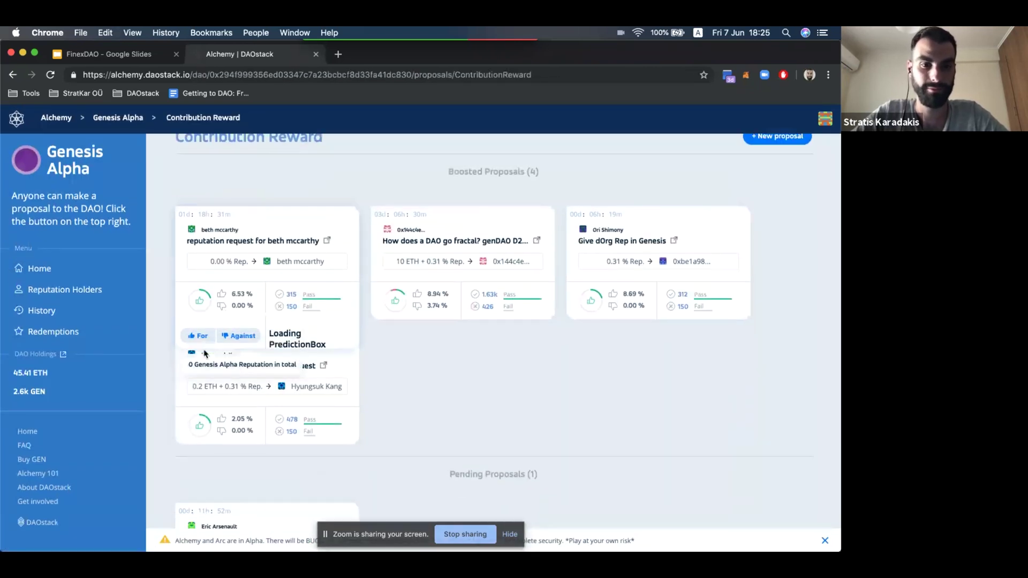
pyautogui.scroll(-3, 204, 354)
pyautogui.click(217, 353)
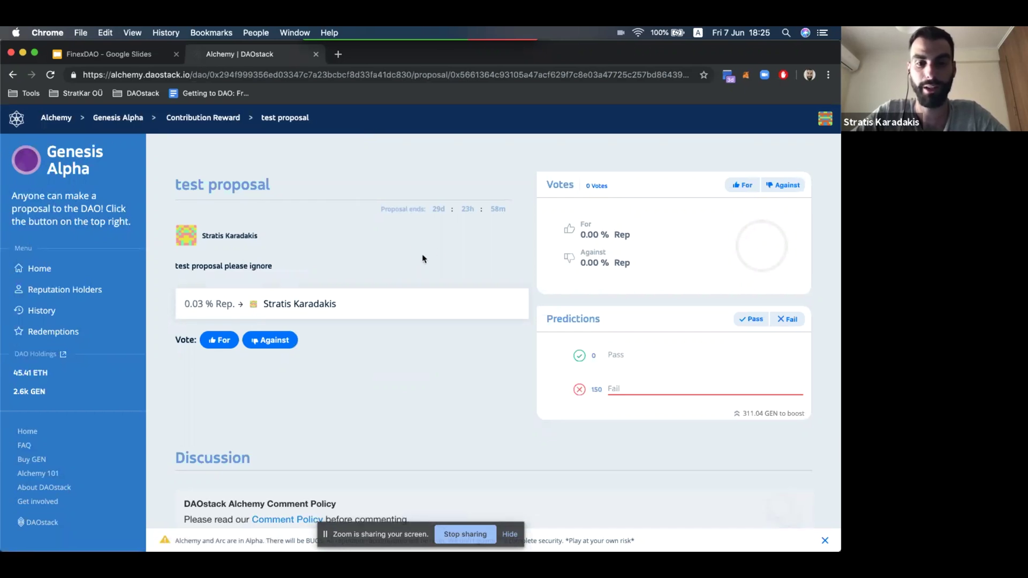
# Post the comment "This is a comment" in the discussion of "test proposal"
pyautogui.scroll(-1, 422, 258)
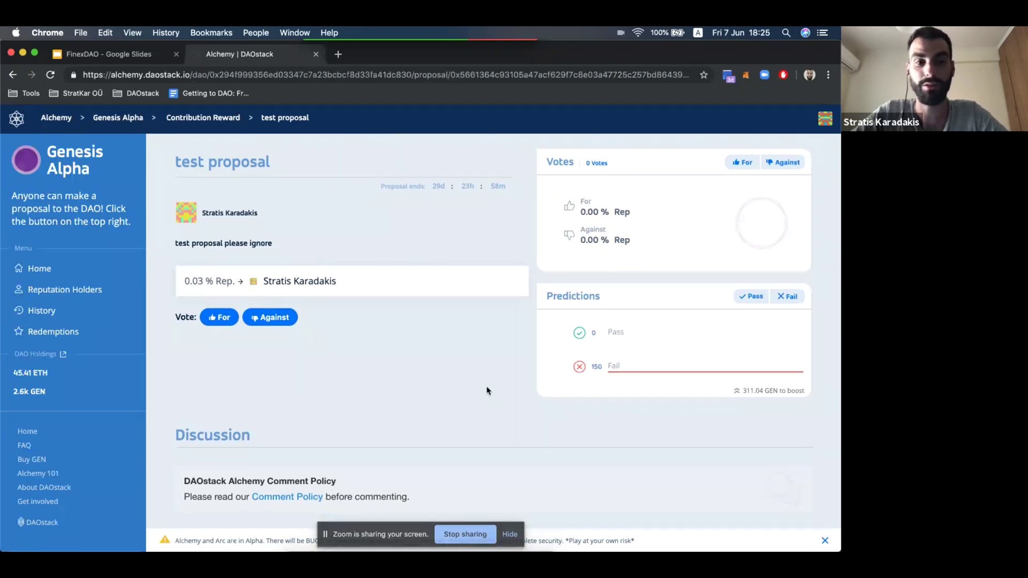
pyautogui.scroll(-5, 439, 343)
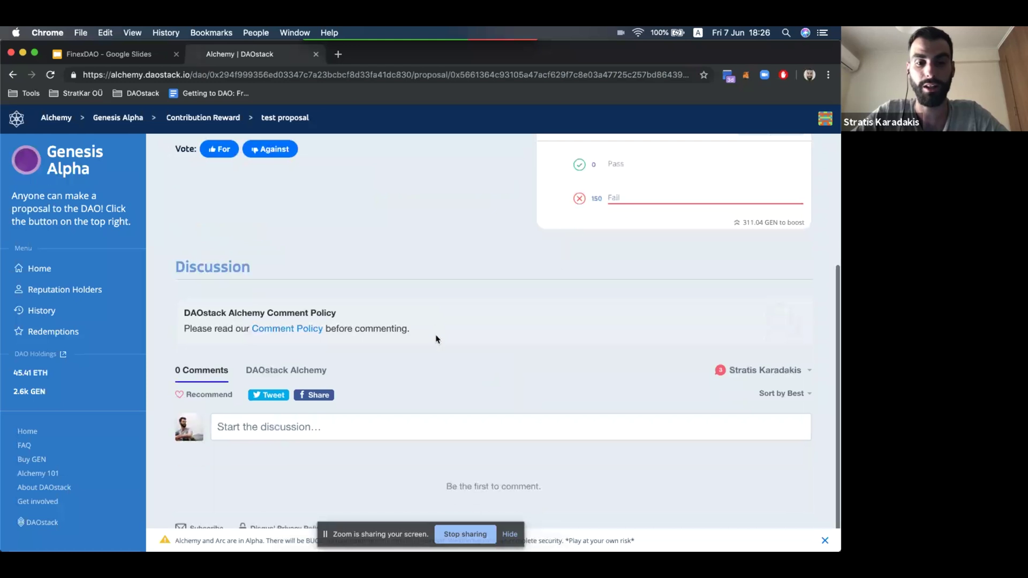
pyautogui.click(331, 423)
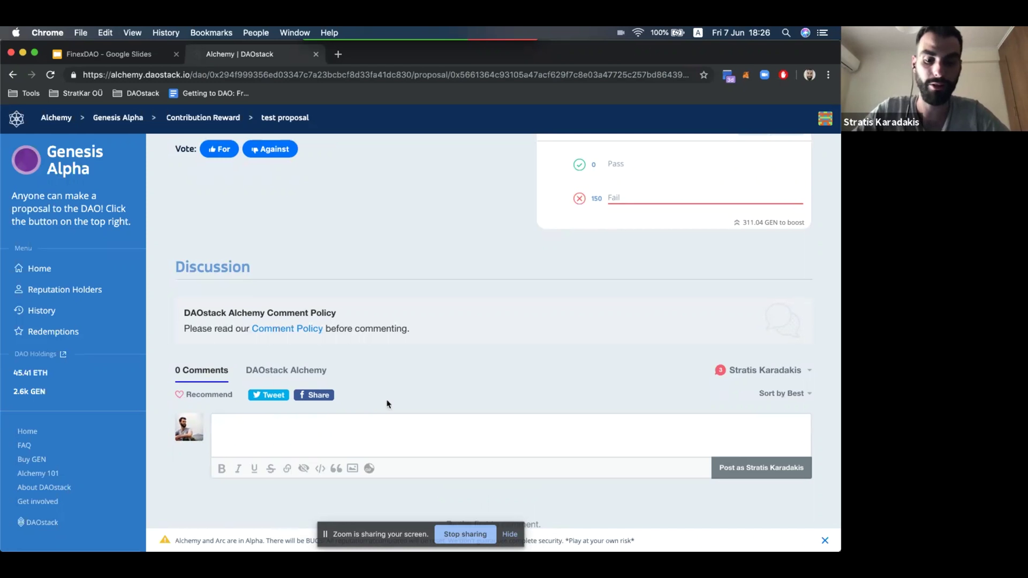
pyautogui.write('This is a comment')
pyautogui.click(764, 467)
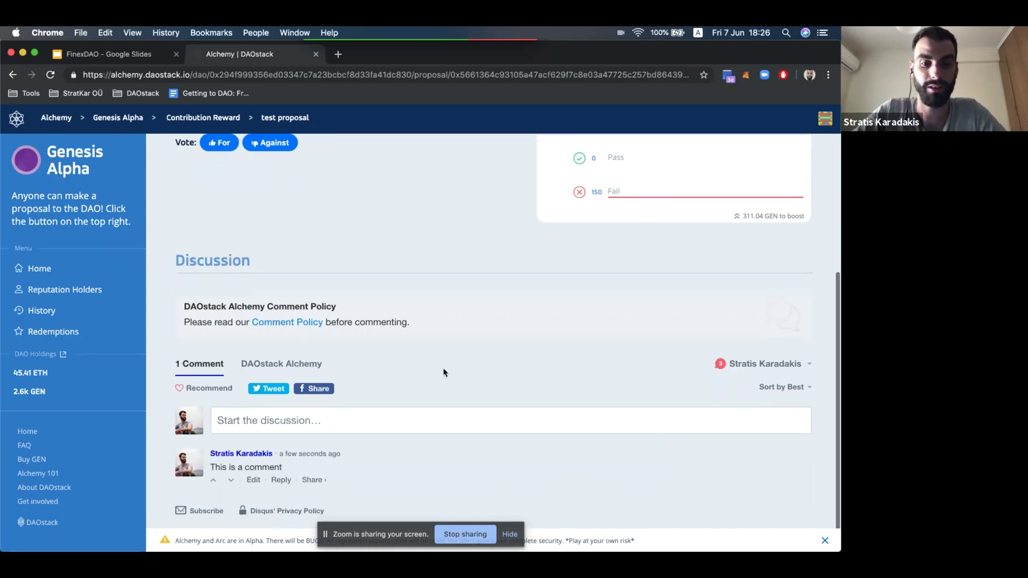
# Cast an Against vote on "test proposal" and confirm the vote transaction in MetaMask
pyautogui.scroll(3, 443, 372)
pyautogui.scroll(2, 443, 373)
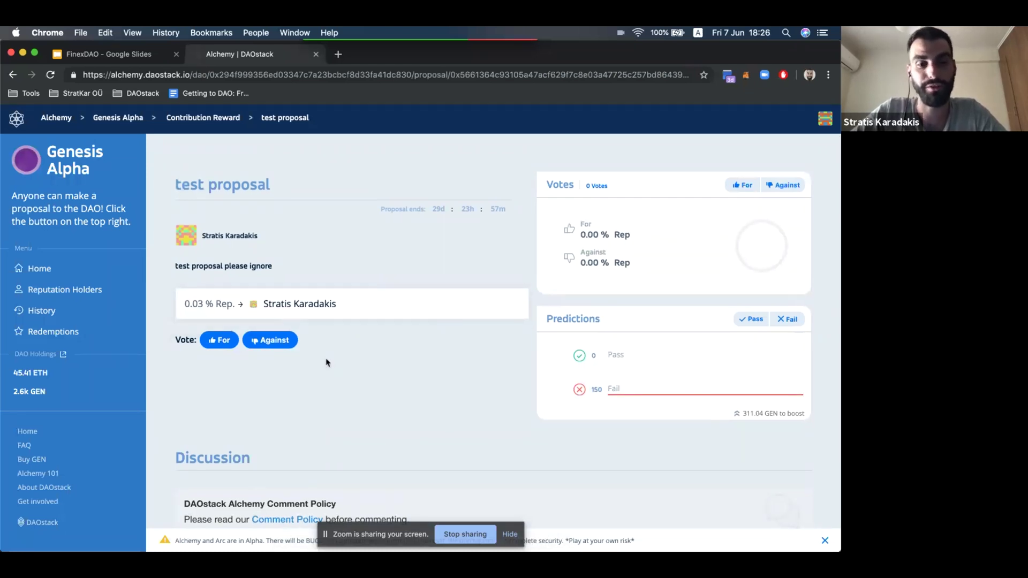
pyautogui.click(264, 344)
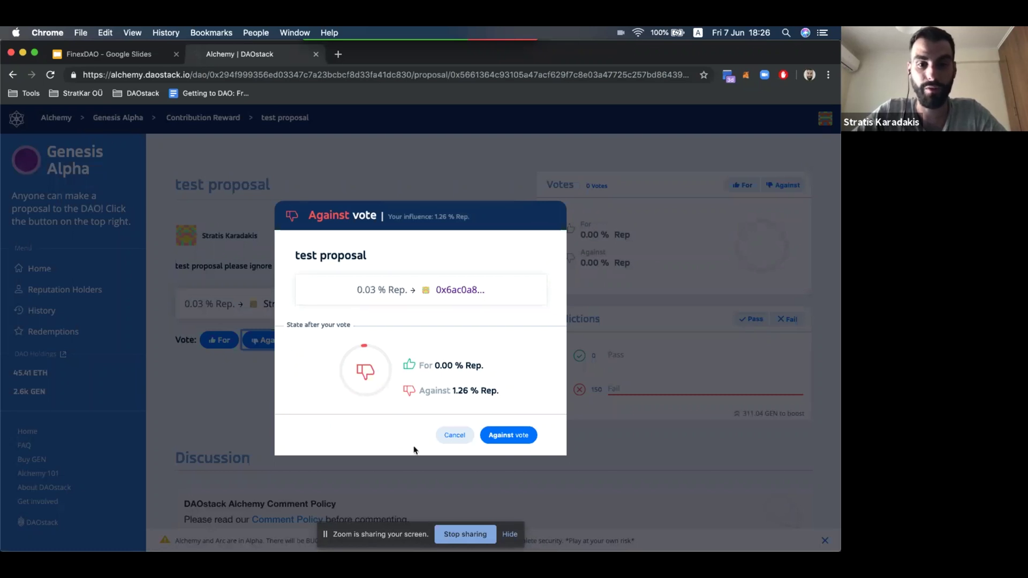
pyautogui.moveTo(455, 394)
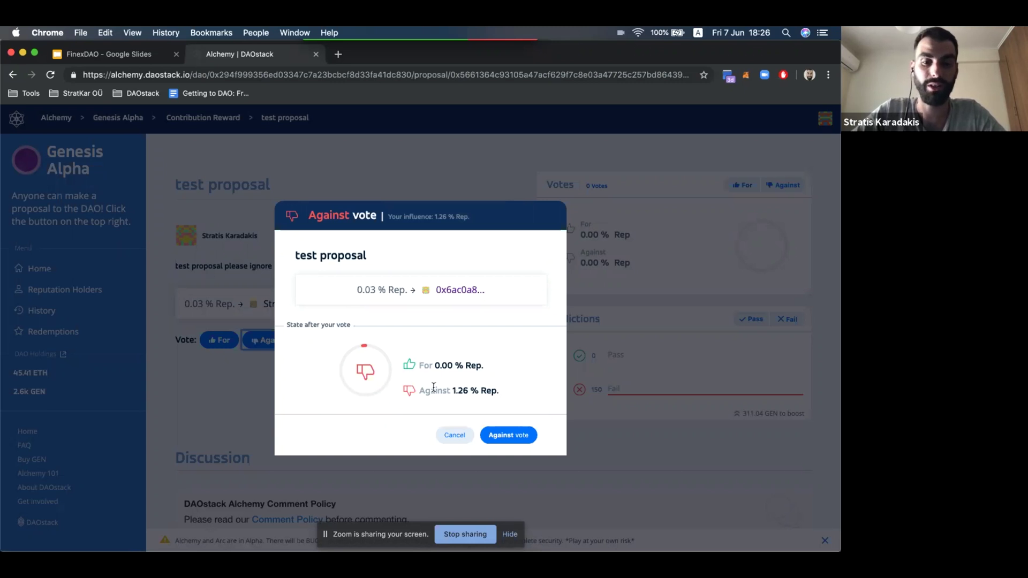
pyautogui.click(497, 436)
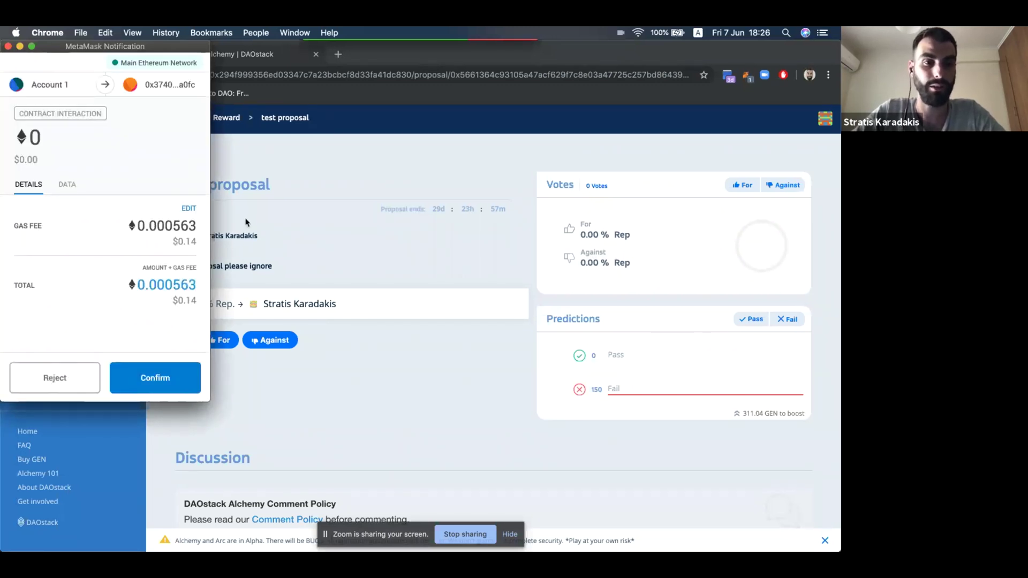
pyautogui.click(187, 378)
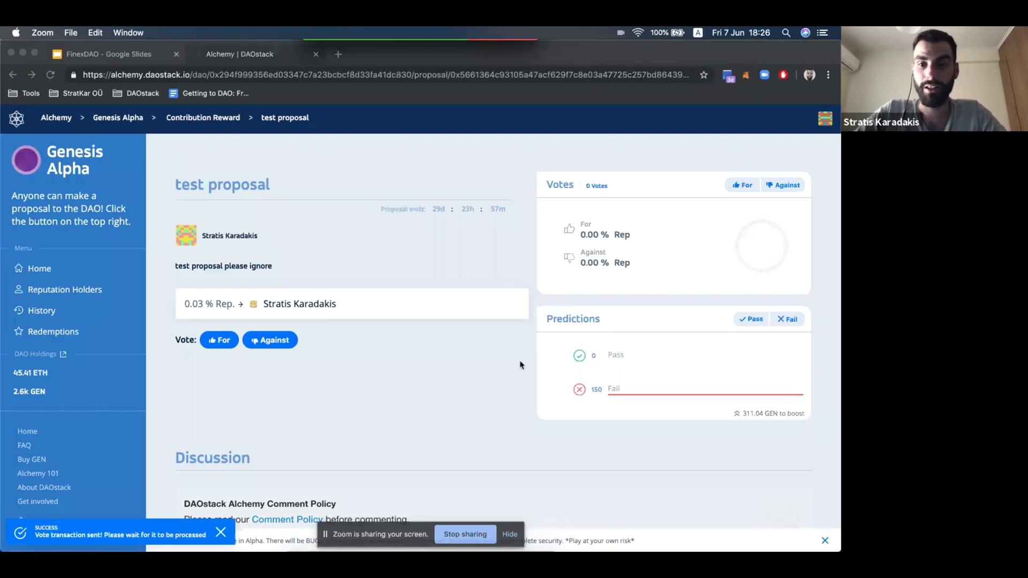
# Return to the Contribution Reward proposals and open the pending proposal "Crowdsourcing Genesis DAO Logo and Brand"
pyautogui.click(200, 125)
pyautogui.click(204, 119)
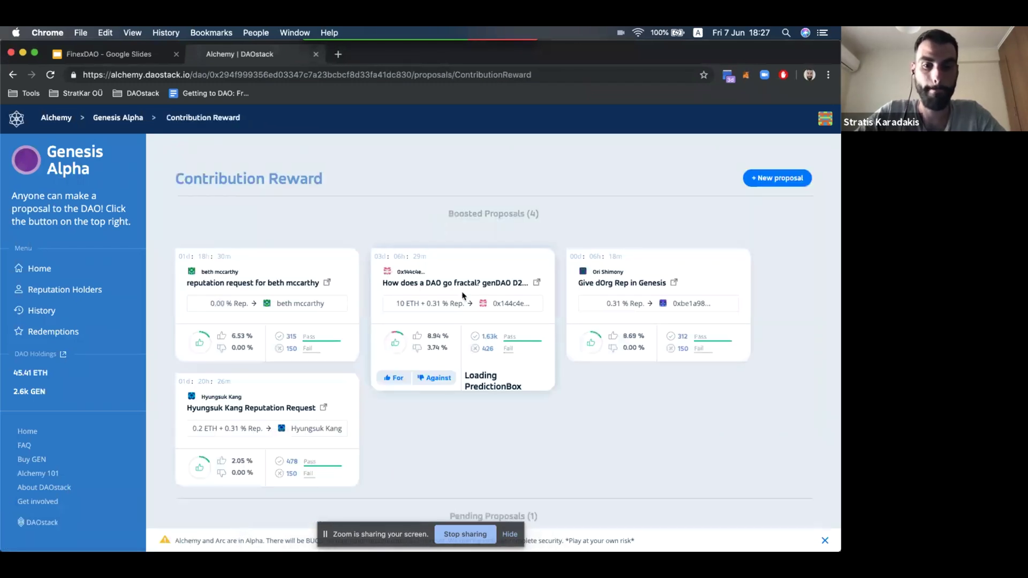
pyautogui.scroll(-2, 663, 433)
pyautogui.scroll(-5, 662, 435)
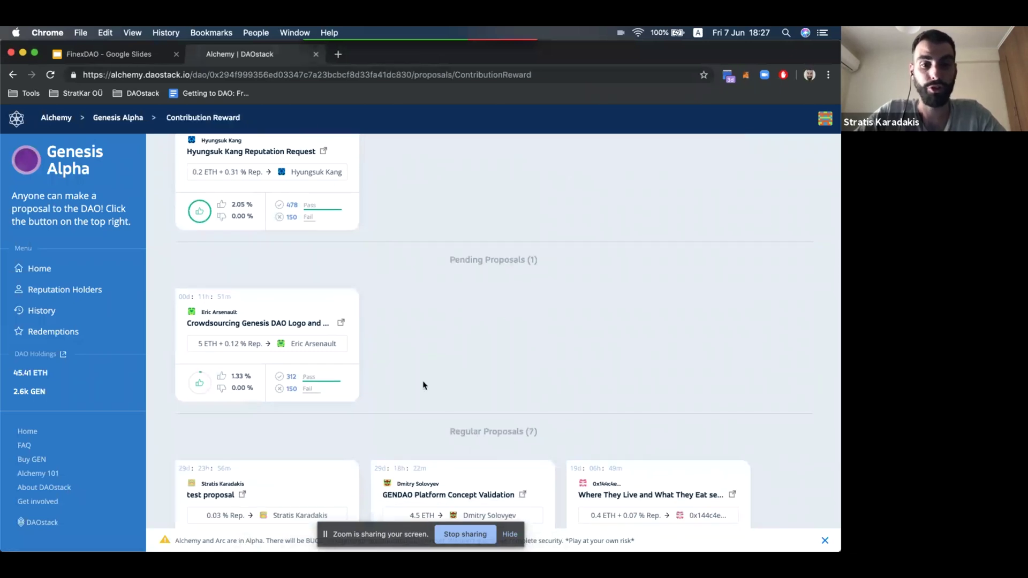
pyautogui.moveTo(288, 327)
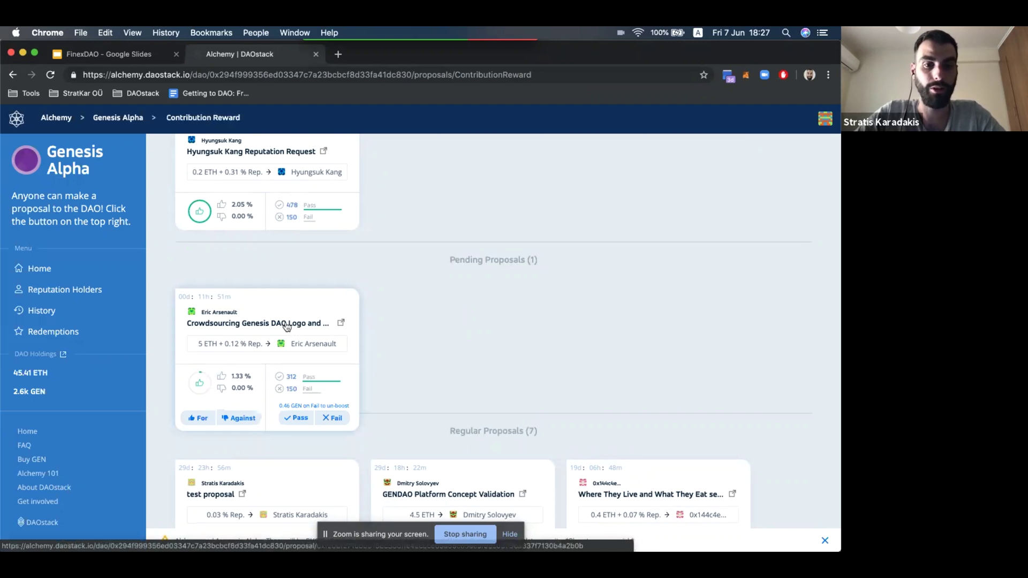
pyautogui.click(286, 325)
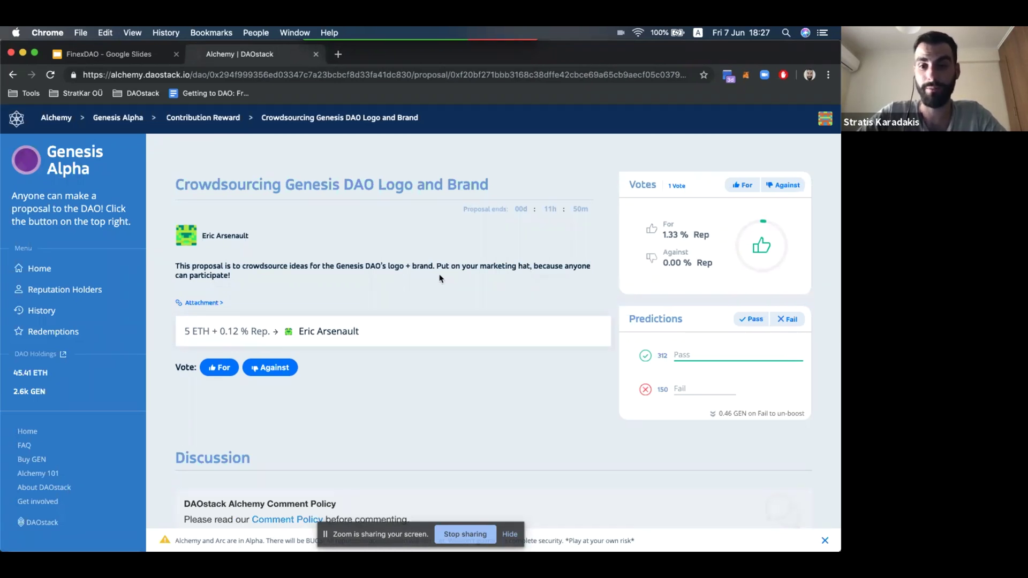
# Go back to the Contribution Reward list and compare the boosted, pending and regular proposals
pyautogui.click(227, 119)
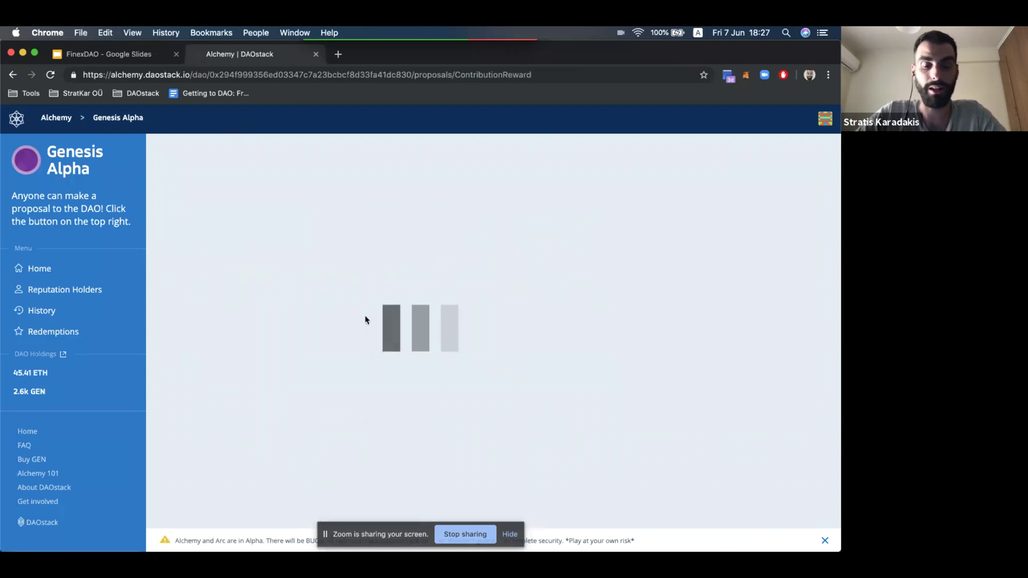
pyautogui.scroll(-5, 470, 405)
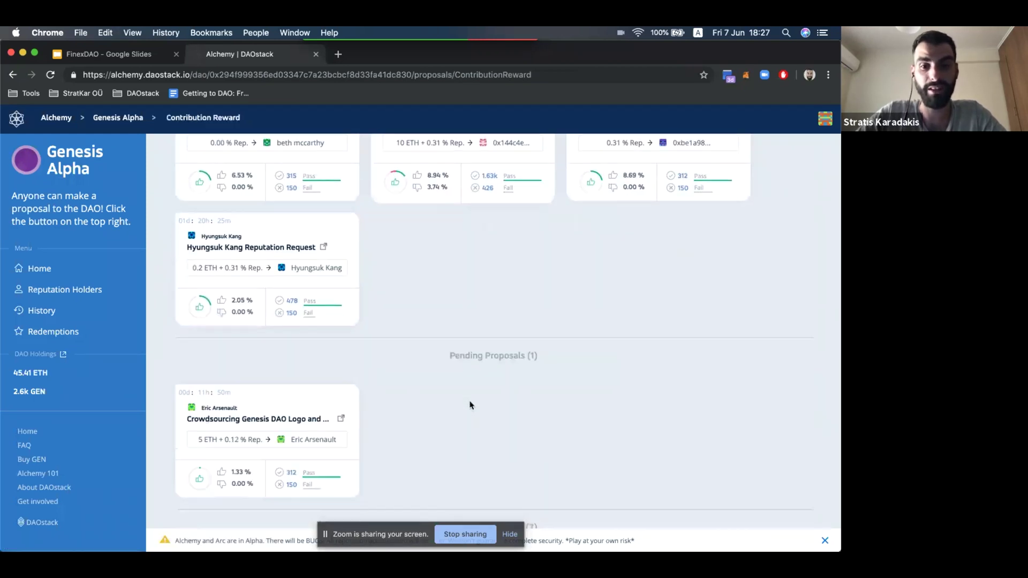
pyautogui.scroll(-3, 470, 405)
pyautogui.scroll(2, 422, 280)
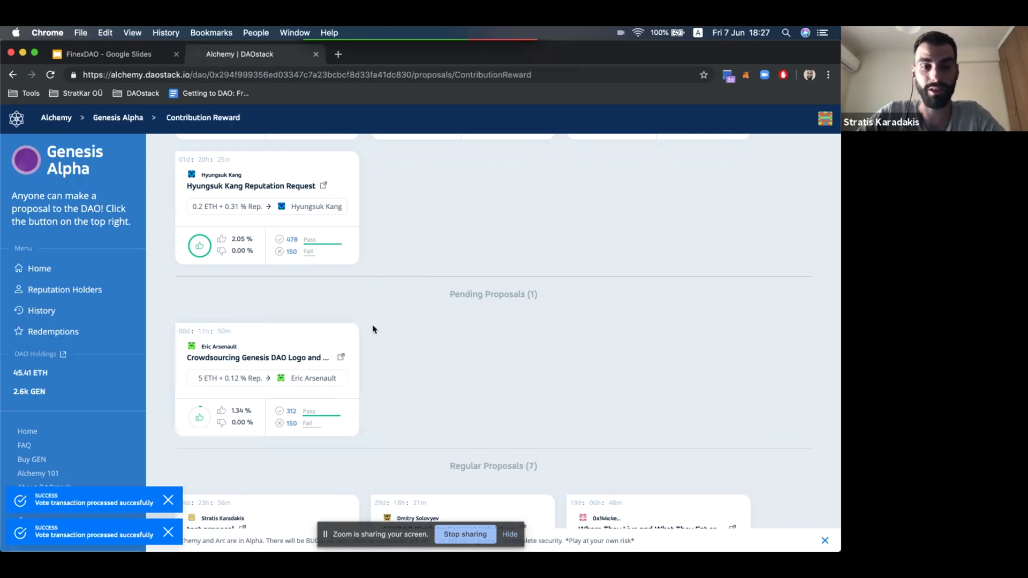
pyautogui.scroll(3, 415, 294)
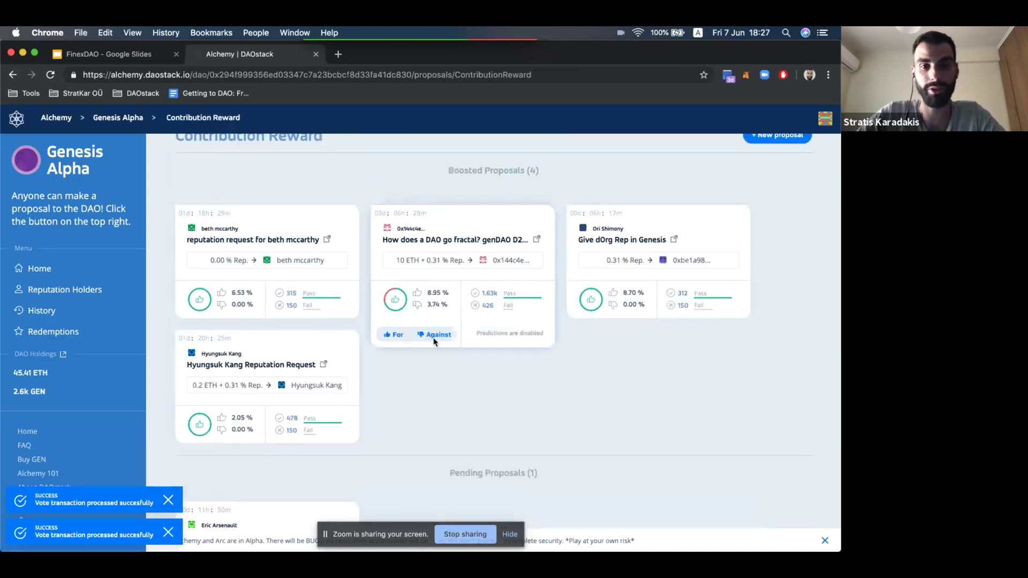
pyautogui.scroll(-3, 418, 377)
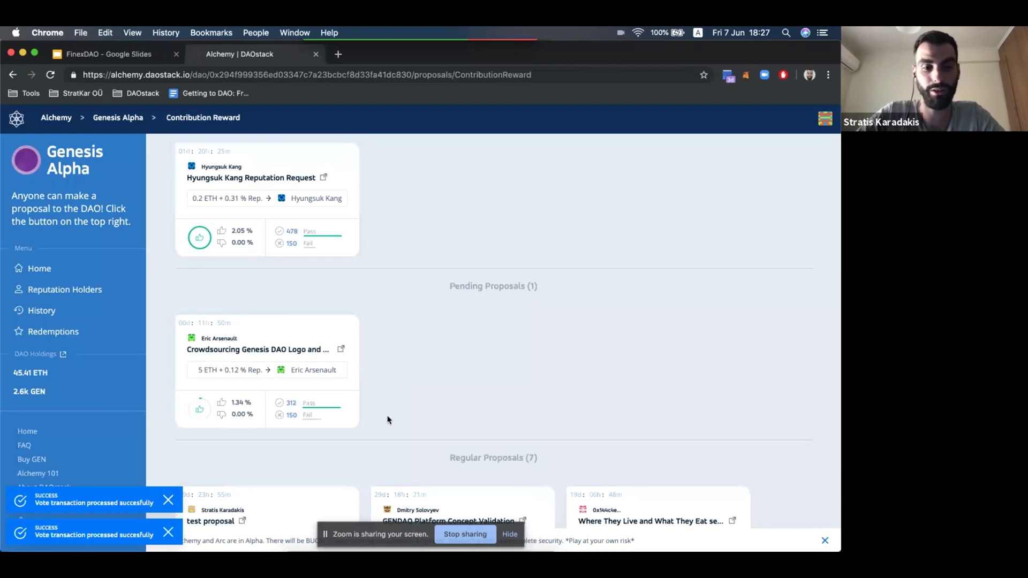
# Stake GEN on a Fail prediction for "Crowdsourcing Genesis DAO Logo and Brand" and confirm the transaction in MetaMask
pyautogui.moveTo(337, 407)
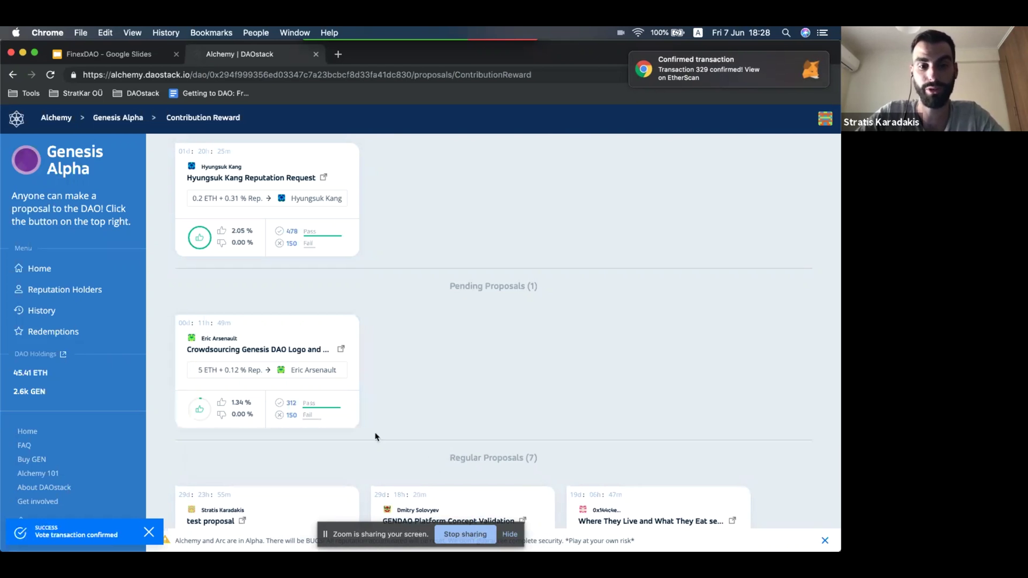
pyautogui.click(330, 445)
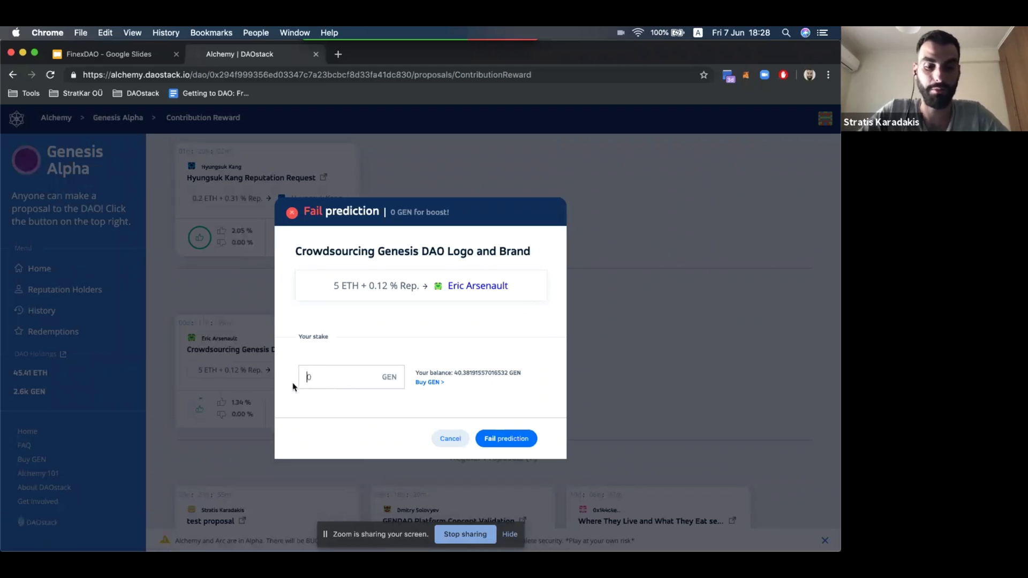
pyautogui.click(509, 438)
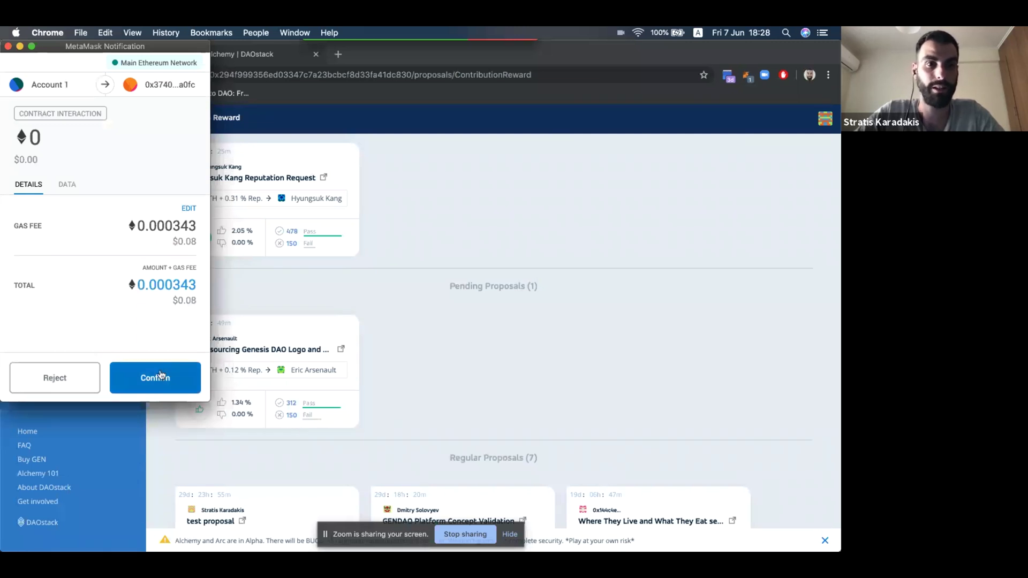
pyautogui.click(143, 374)
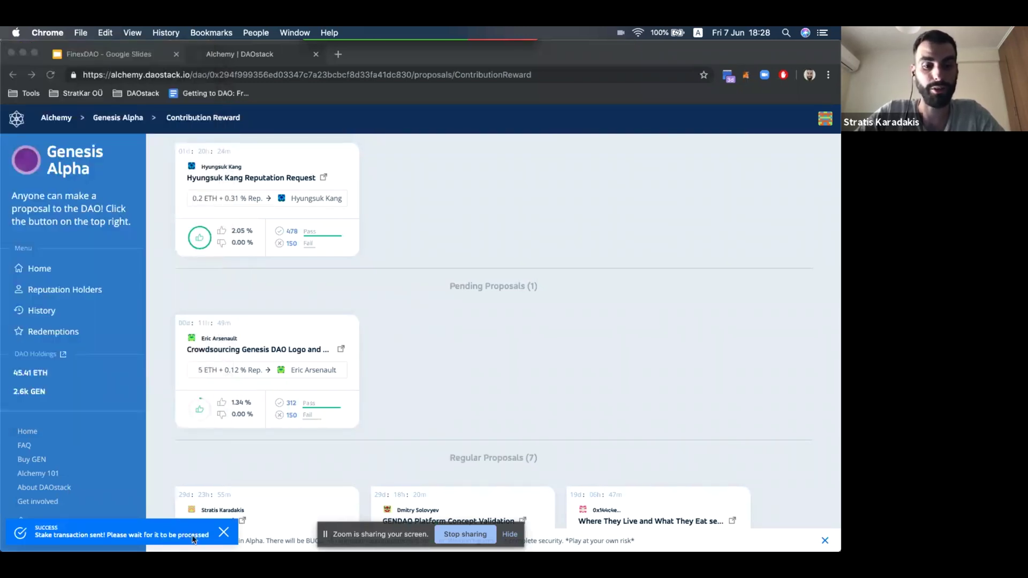
# Check the votes on the regular "test proposal" and the predictions on the pending proposal after the transactions
pyautogui.scroll(-5, 552, 316)
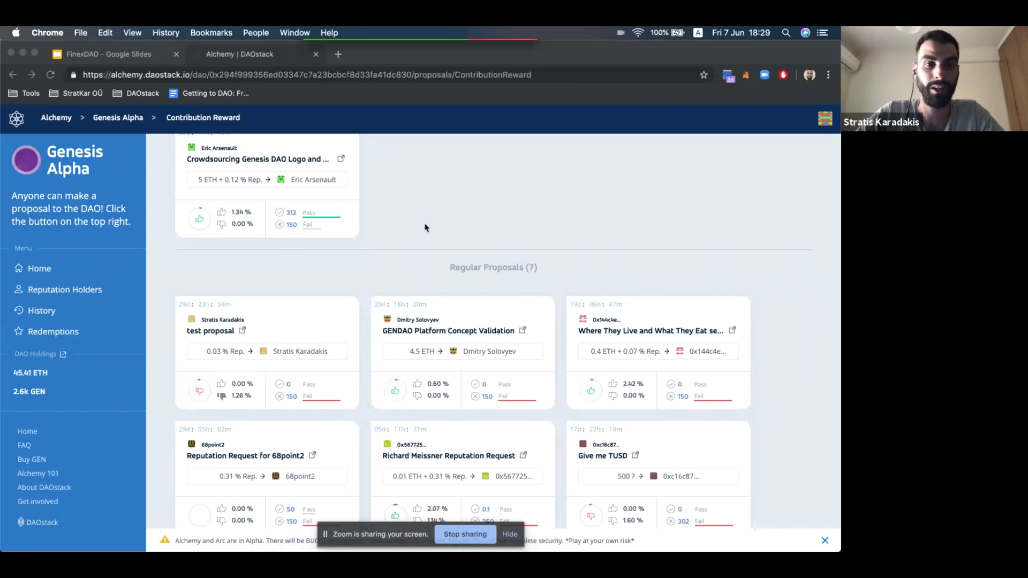
pyautogui.scroll(5, 426, 227)
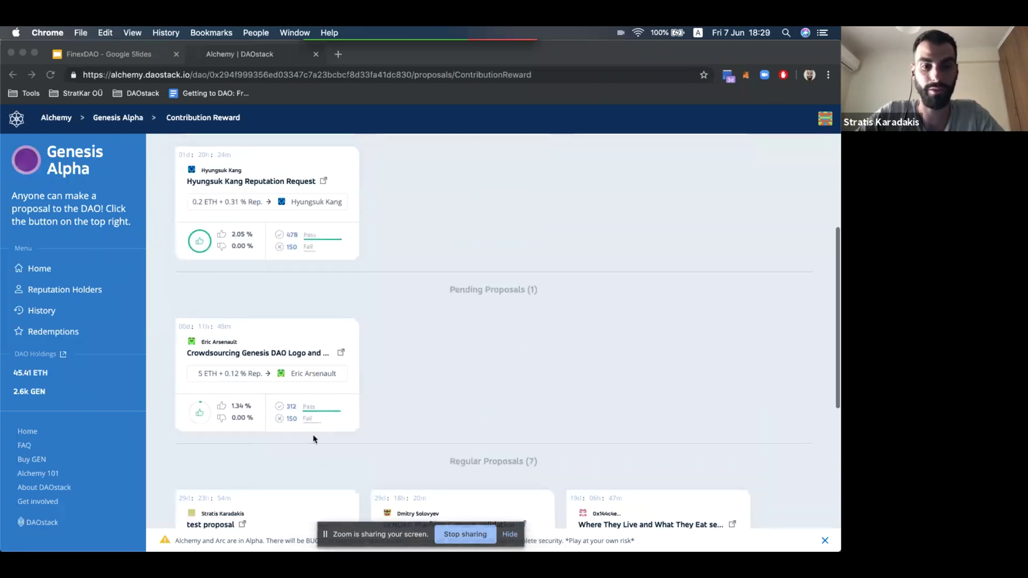
pyautogui.click(385, 381)
pyautogui.moveTo(222, 384)
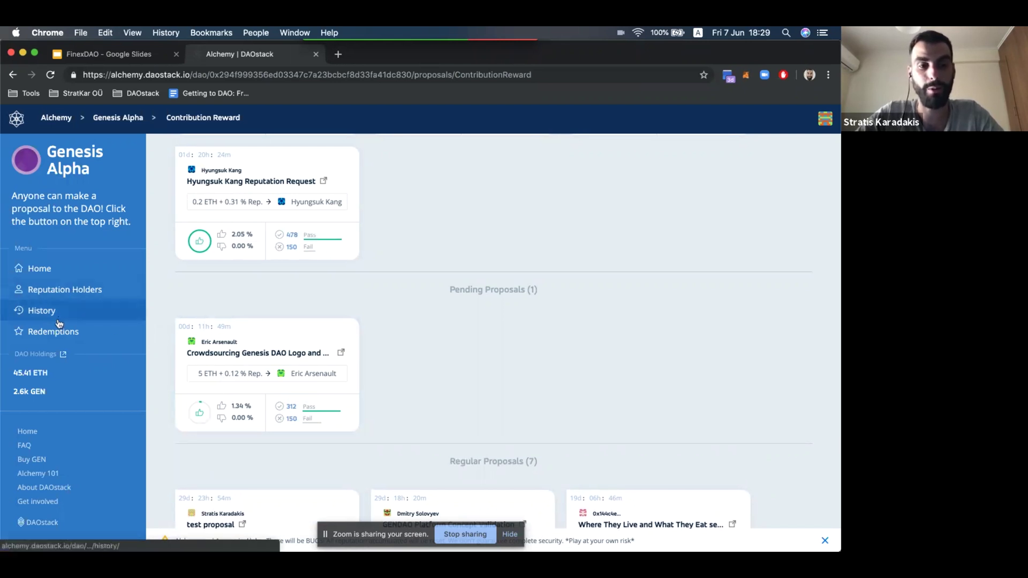
# Open Genesis Alpha's reputation holders and browse the members and their reputation percentages
pyautogui.click(68, 292)
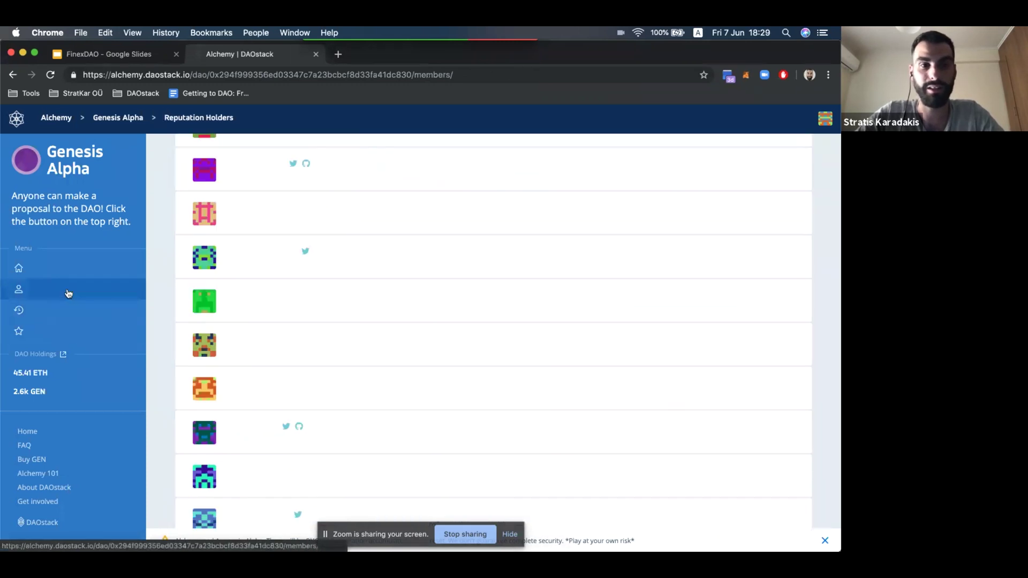
pyautogui.scroll(5, 395, 284)
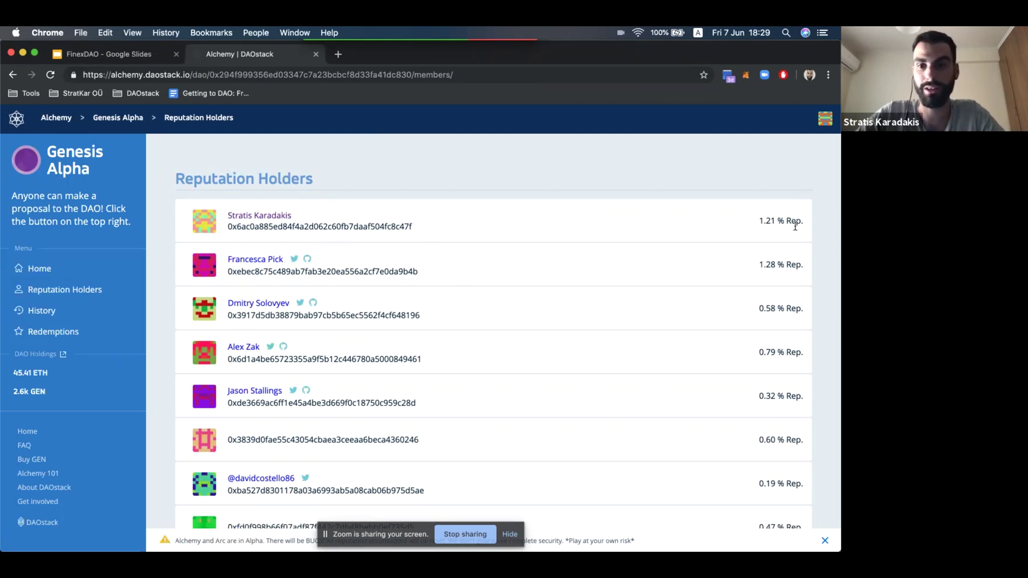
pyautogui.scroll(-10, 784, 305)
pyautogui.scroll(-15, 785, 306)
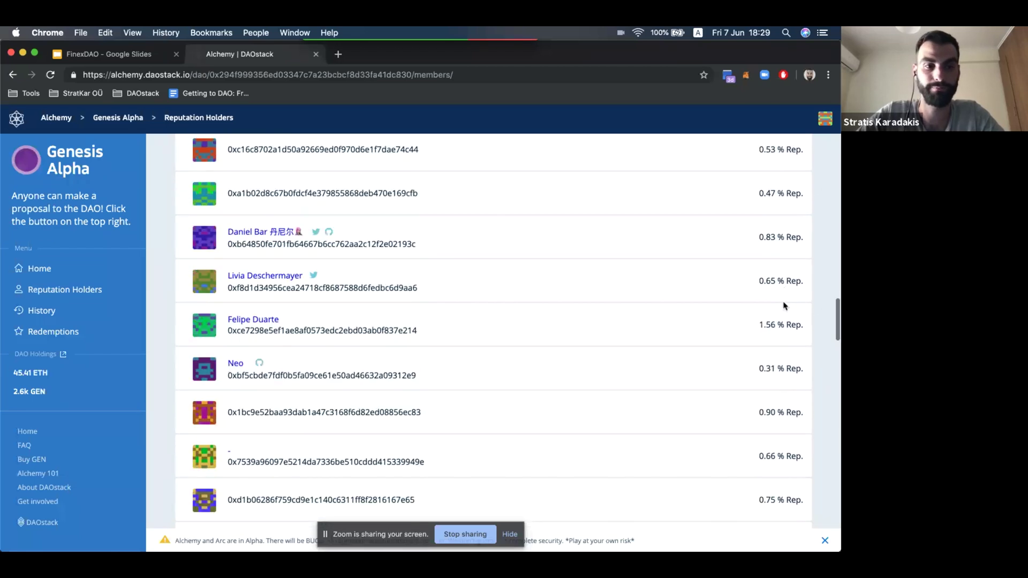
pyautogui.scroll(20, 785, 306)
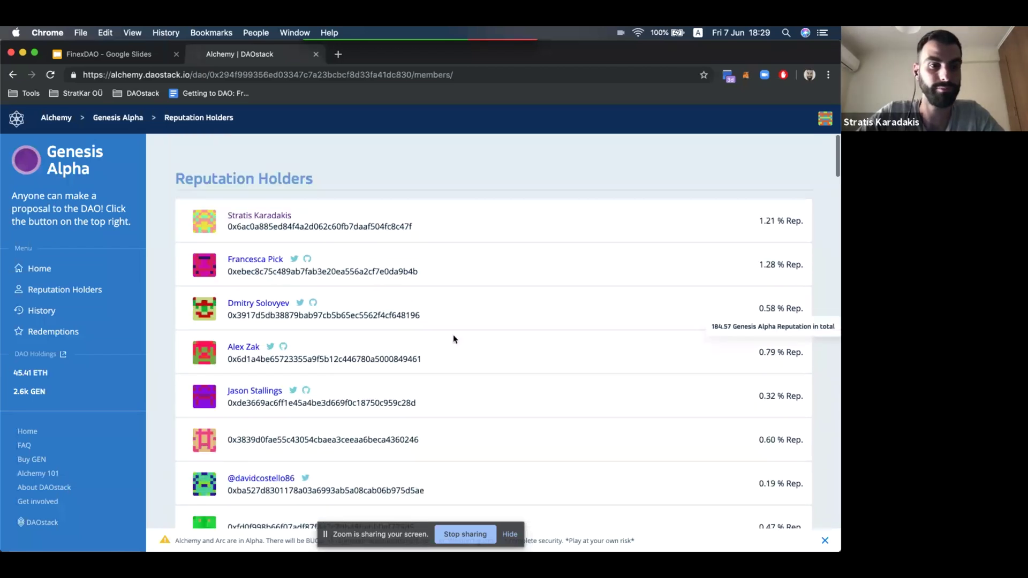
# Open Genesis Alpha's proposal history and browse the past proposals' votes, predictions, status and own actions
pyautogui.click(83, 315)
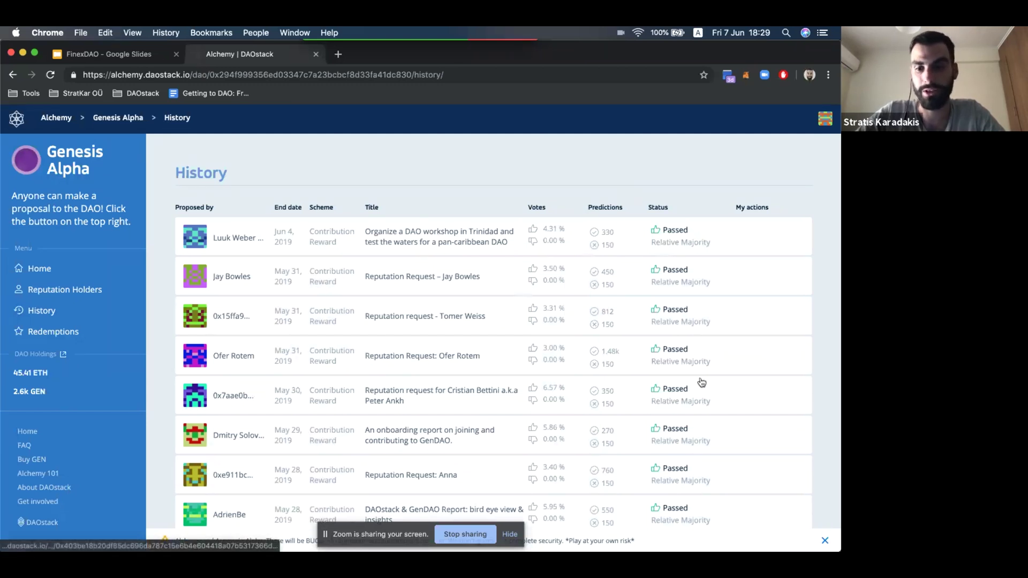
pyautogui.scroll(-5, 701, 382)
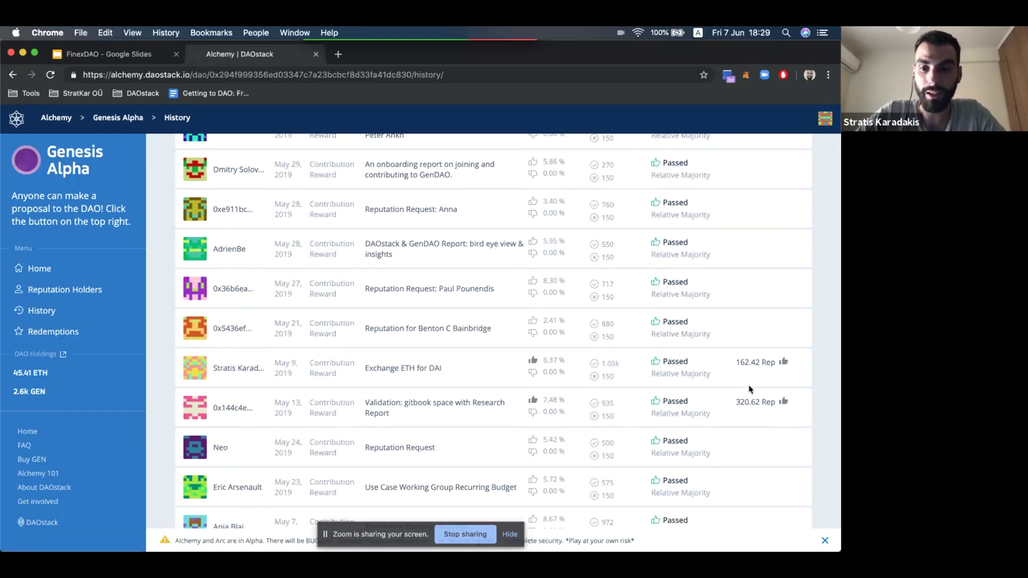
pyautogui.scroll(5, 732, 337)
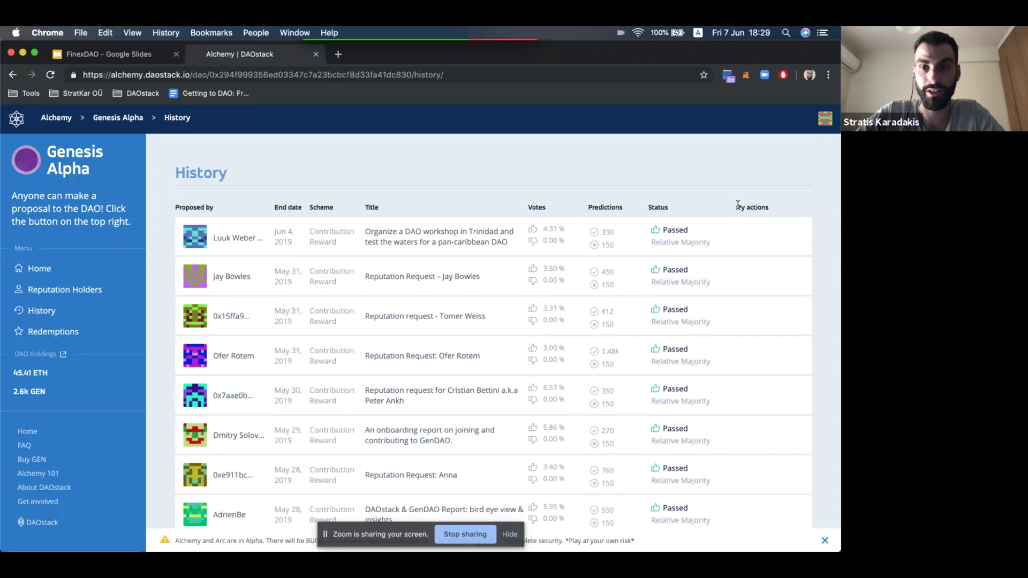
pyautogui.scroll(-5, 739, 404)
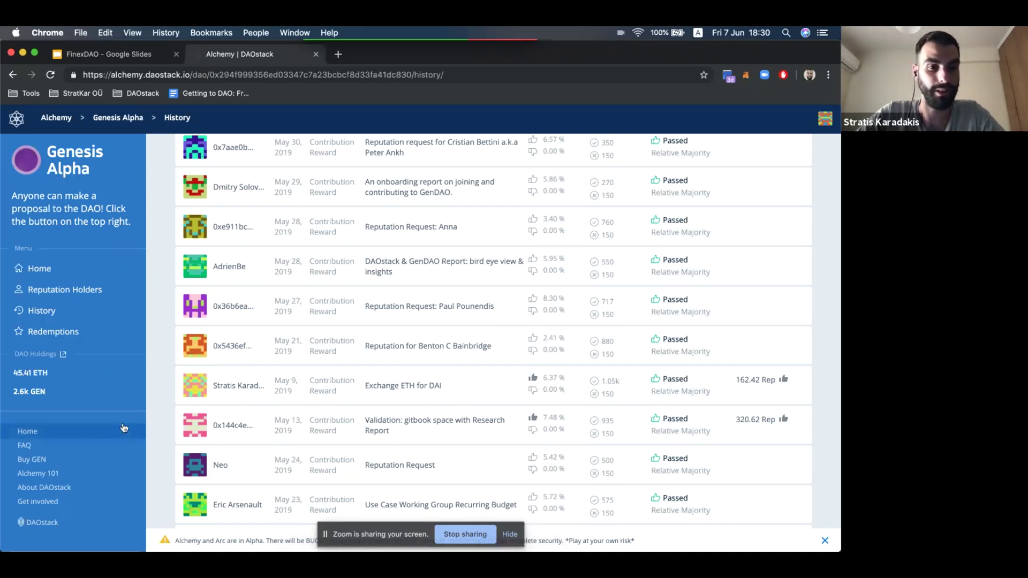
# Open the redemptions page and review the redeemable proposals along with the DAO's ETH and GEN holdings
pyautogui.click(53, 333)
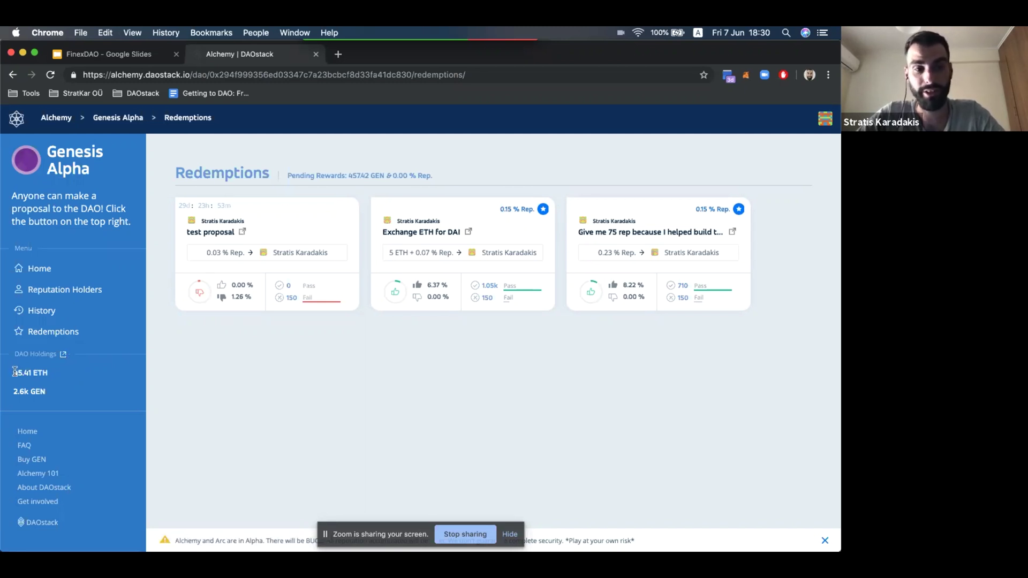
pyautogui.moveTo(15, 370); pyautogui.dragTo(53, 374)
pyautogui.click(53, 374)
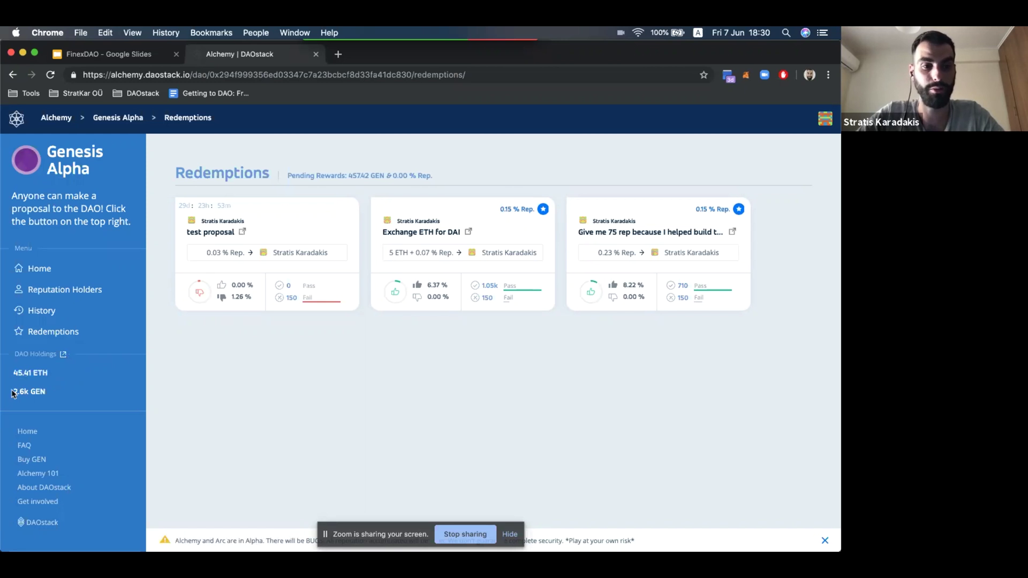
# Return to Genesis Alpha's Contribution Reward proposals and examine the Pass and Fail predictions on the regular "test proposal"
pyautogui.click(124, 119)
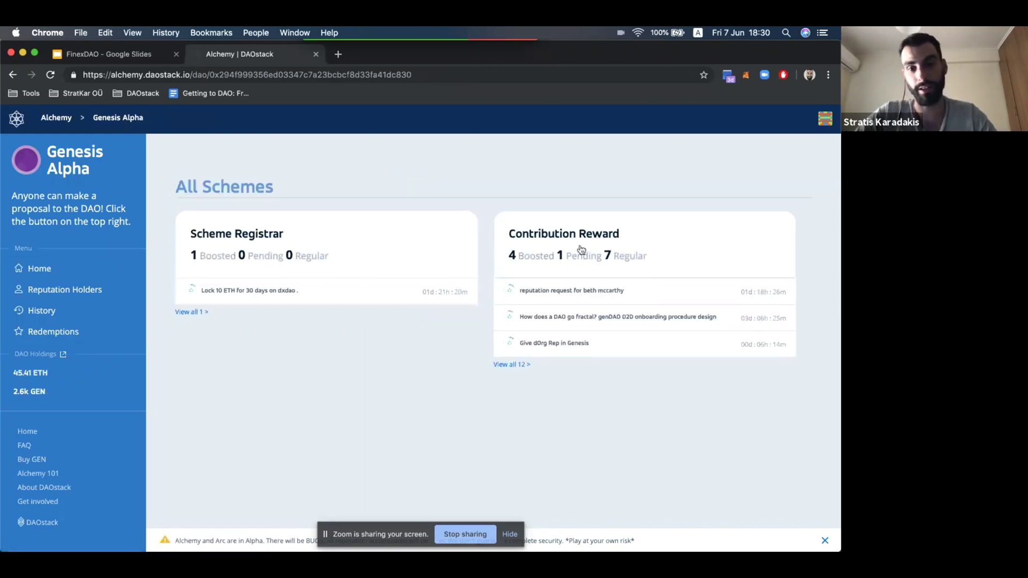
pyautogui.click(574, 237)
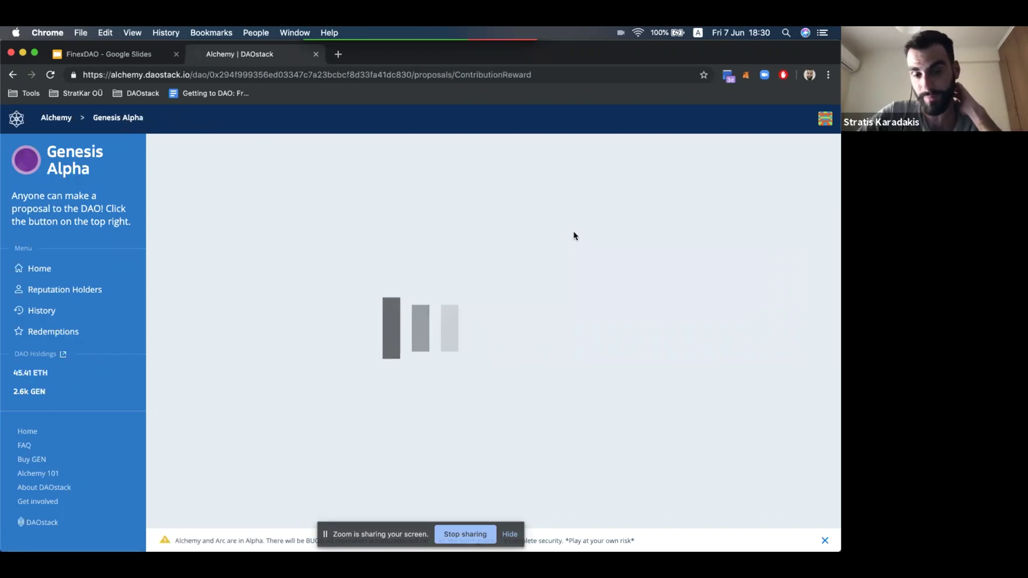
pyautogui.scroll(-2, 532, 430)
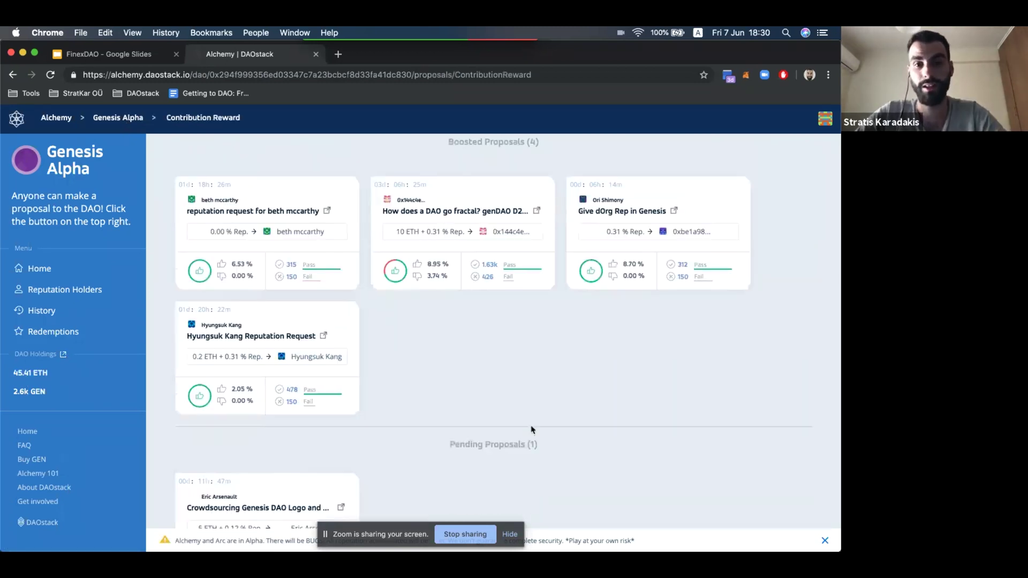
pyautogui.scroll(-8, 532, 430)
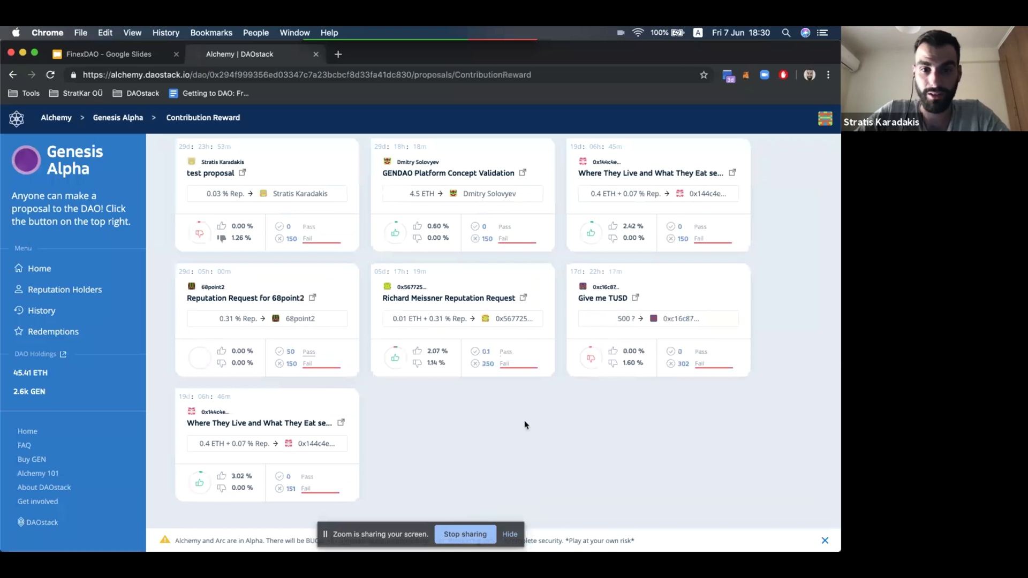
pyautogui.scroll(-1, 492, 429)
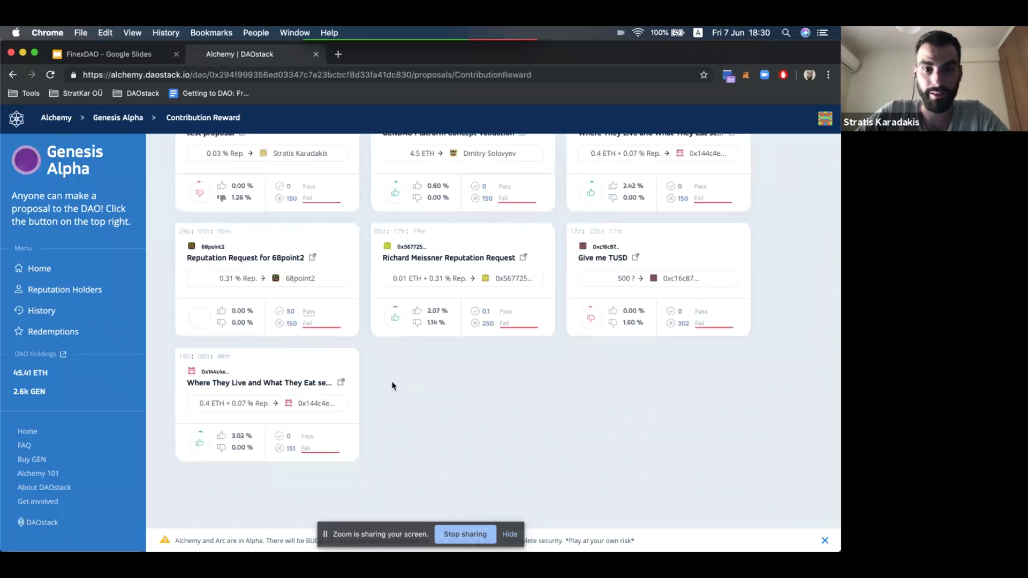
pyautogui.scroll(1, 393, 385)
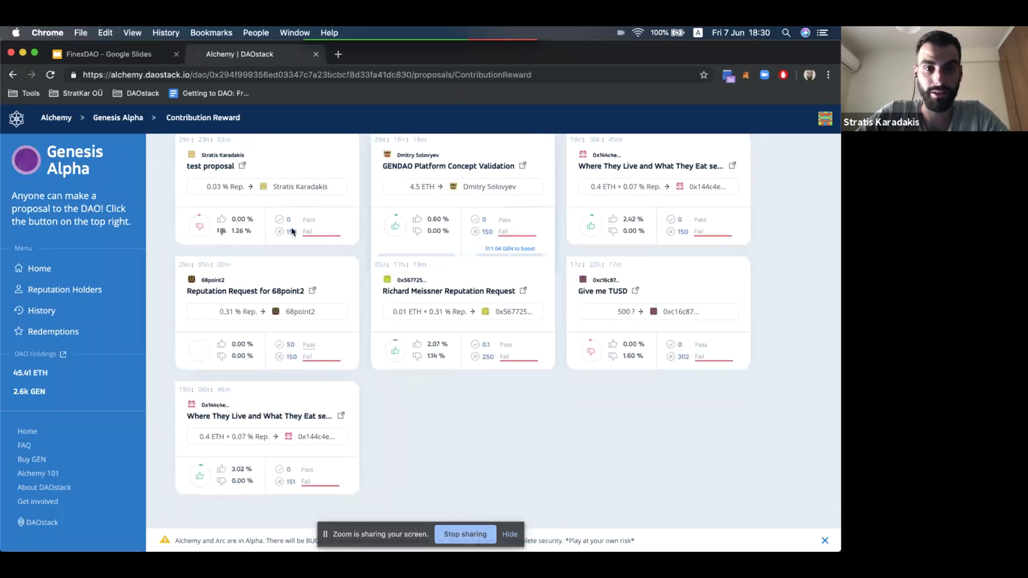
pyautogui.moveTo(295, 240)
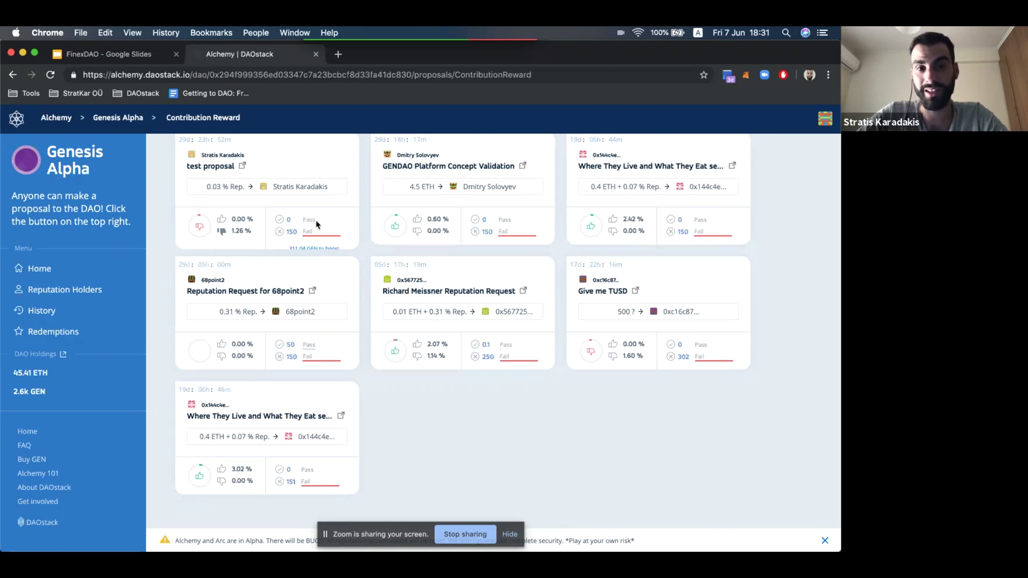
pyautogui.moveTo(318, 225)
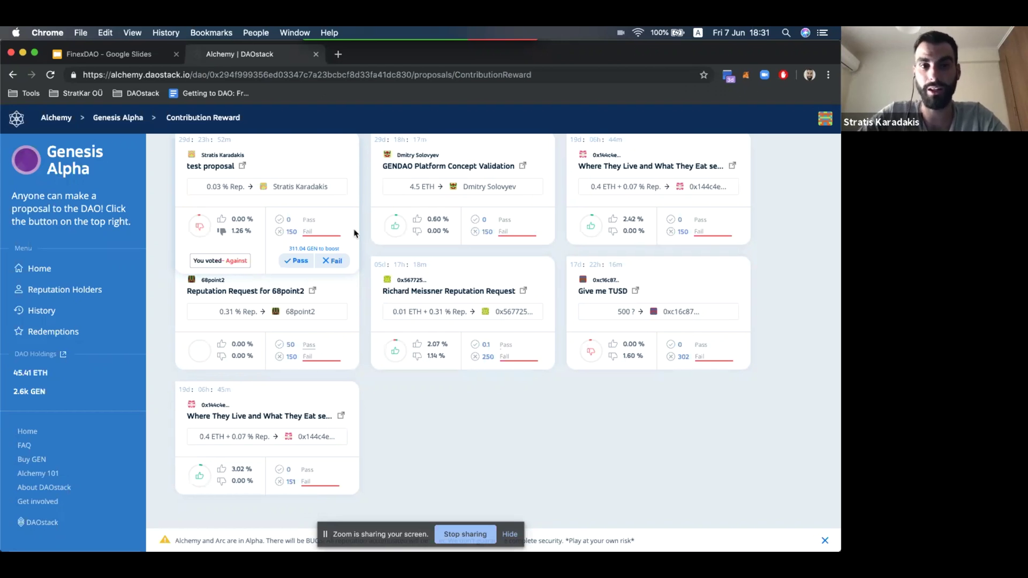
# Examine the votes and prediction stakes on the pending "Crowdsourcing Genesis DAO Logo and Brand" proposal
pyautogui.scroll(1, 364, 227)
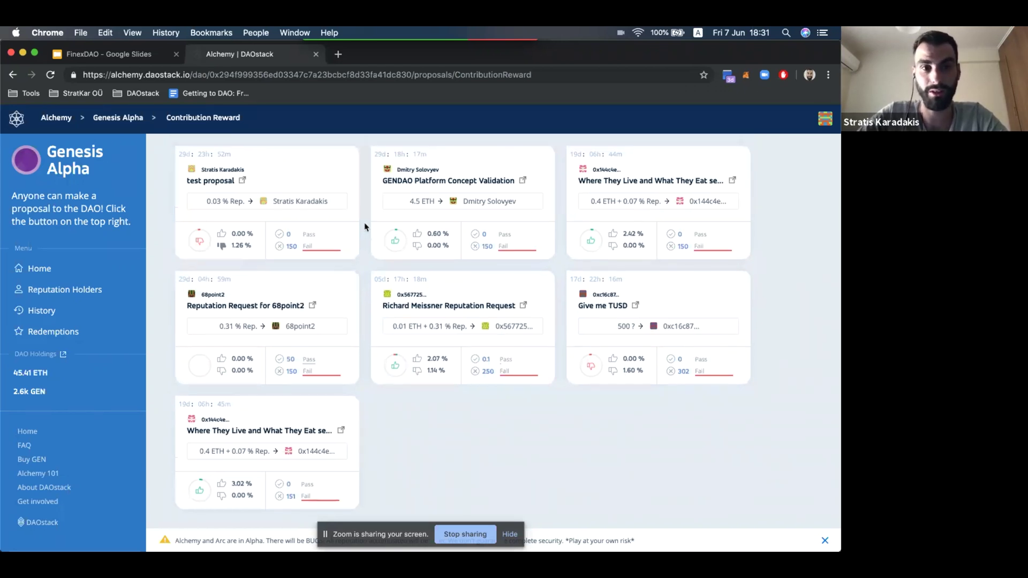
pyautogui.scroll(5, 364, 227)
pyautogui.moveTo(336, 287)
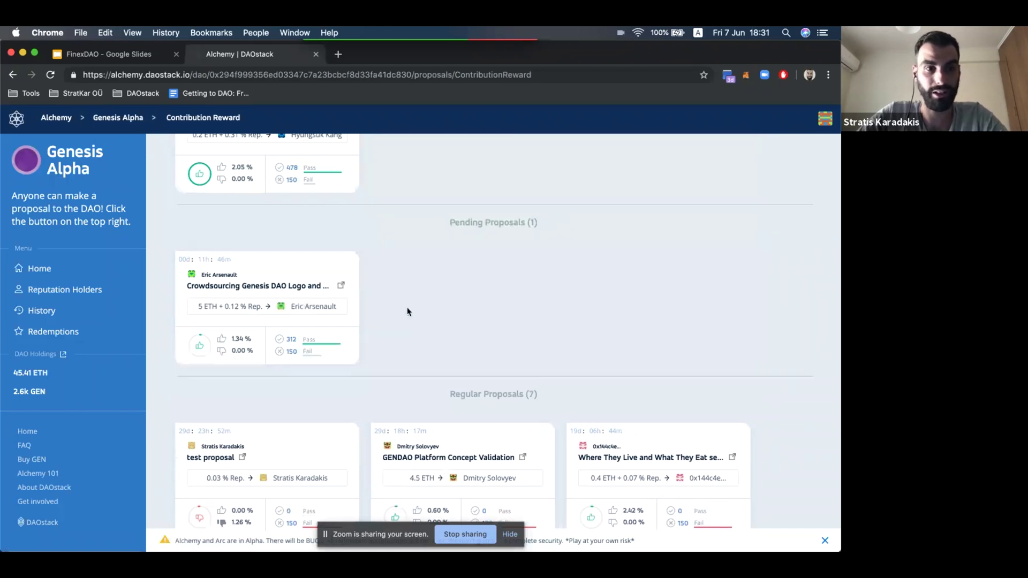
pyautogui.moveTo(310, 326)
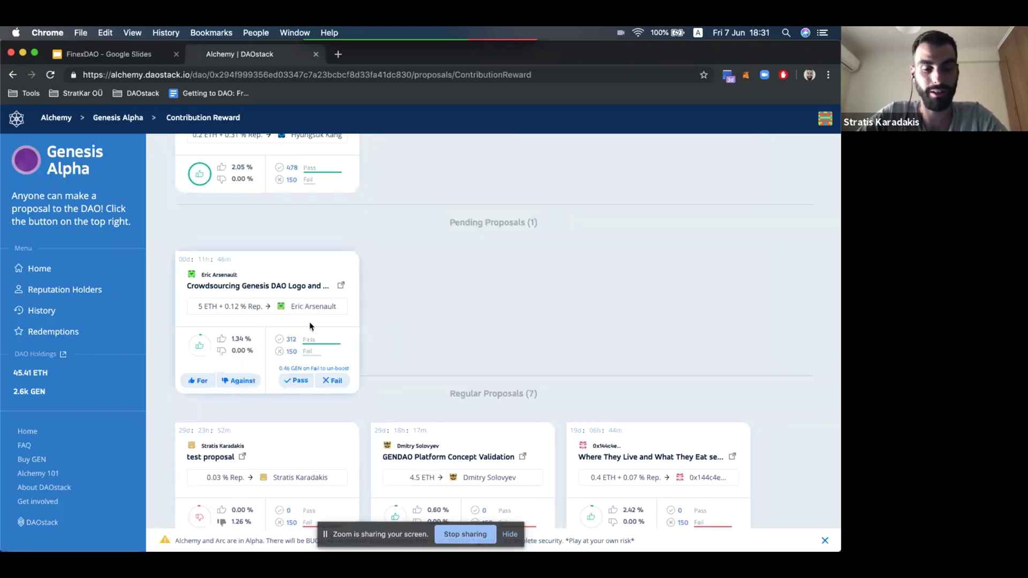